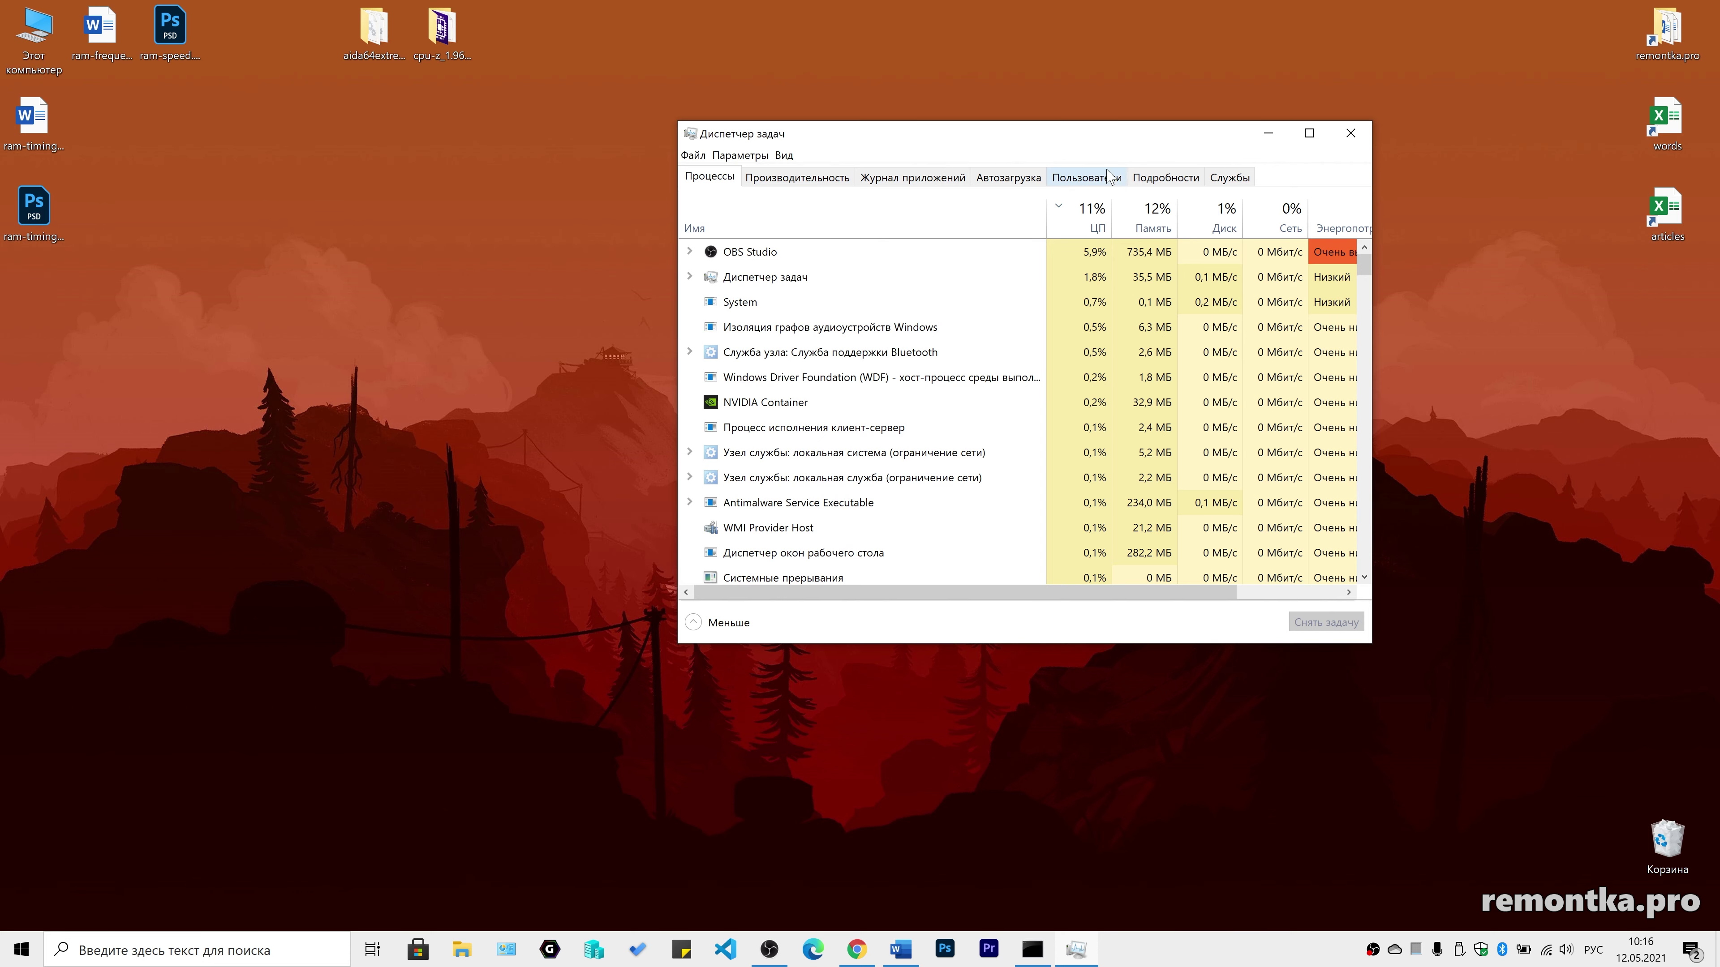
- Check the memory speed on Task Manager's Performance page, then close Task Manager
click(812, 179)
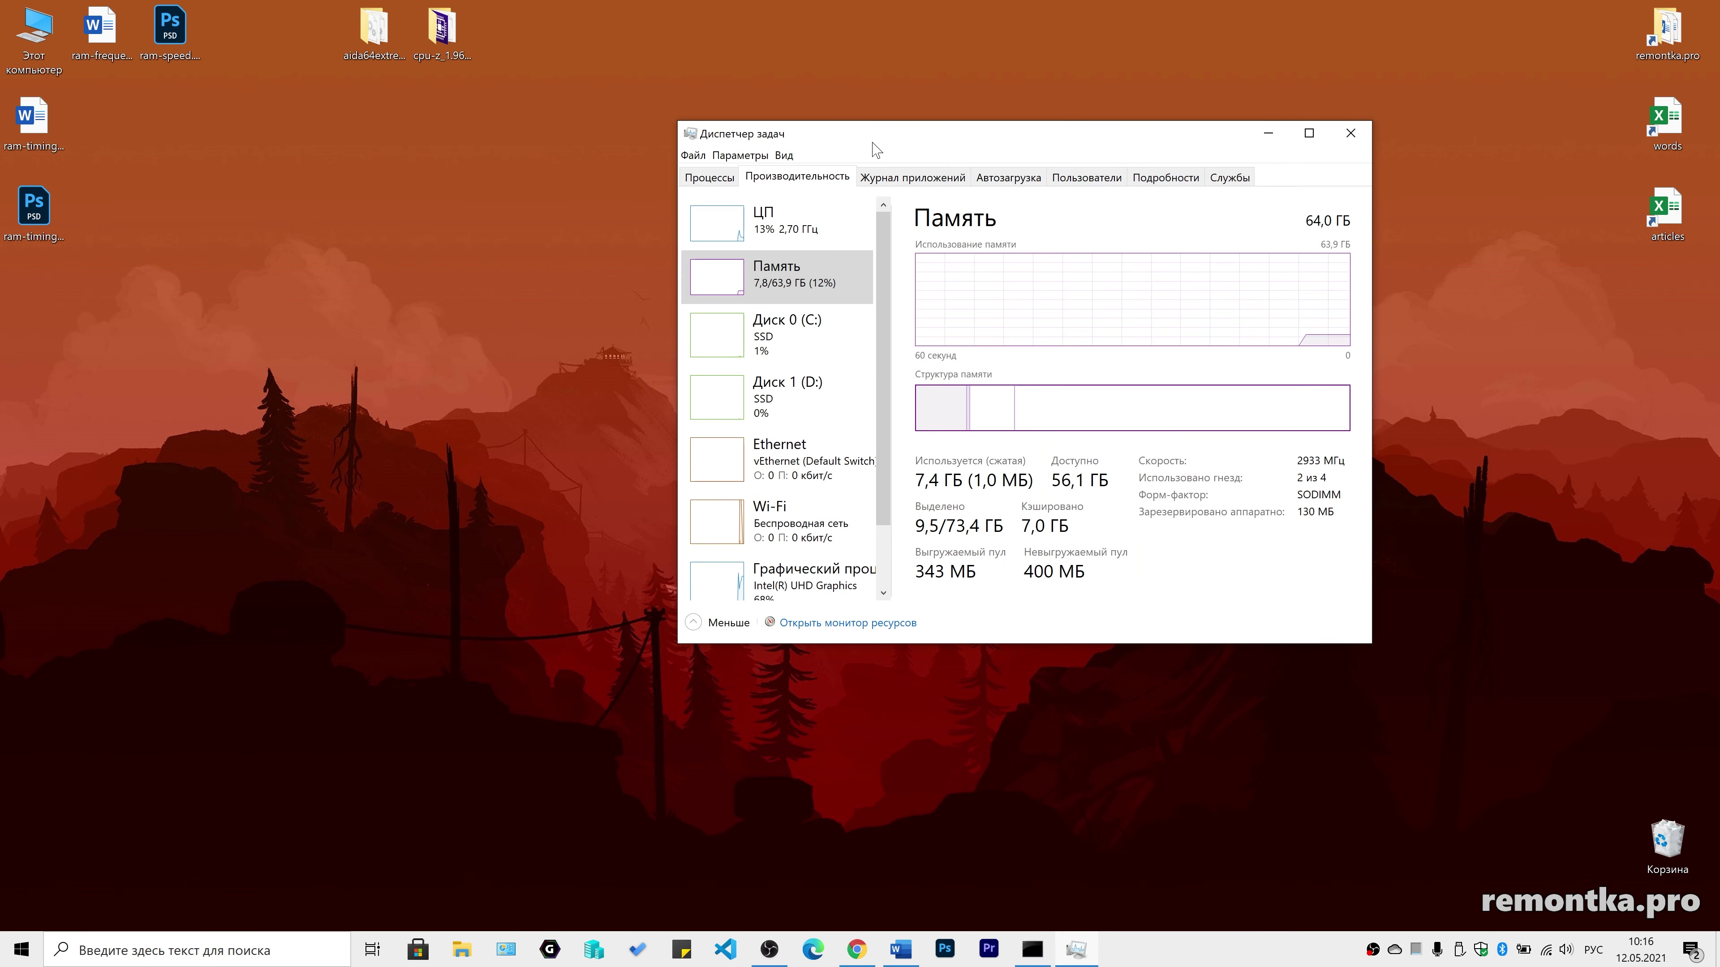
drag(880, 142, 618, 163)
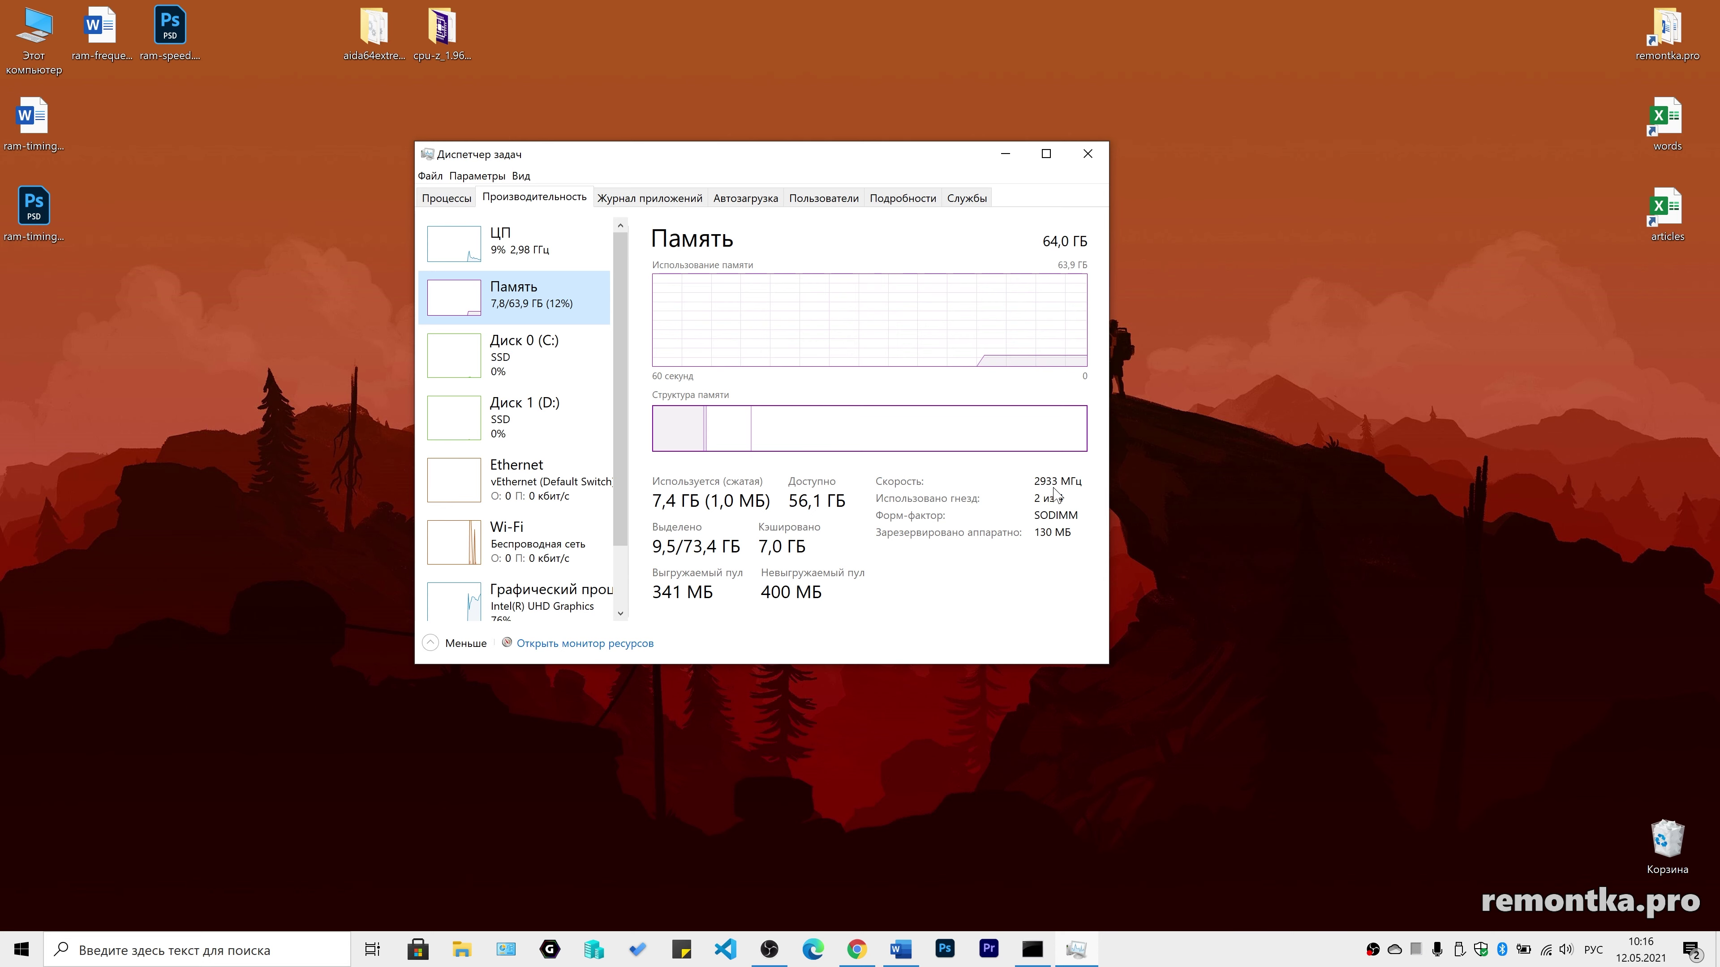
click(1085, 156)
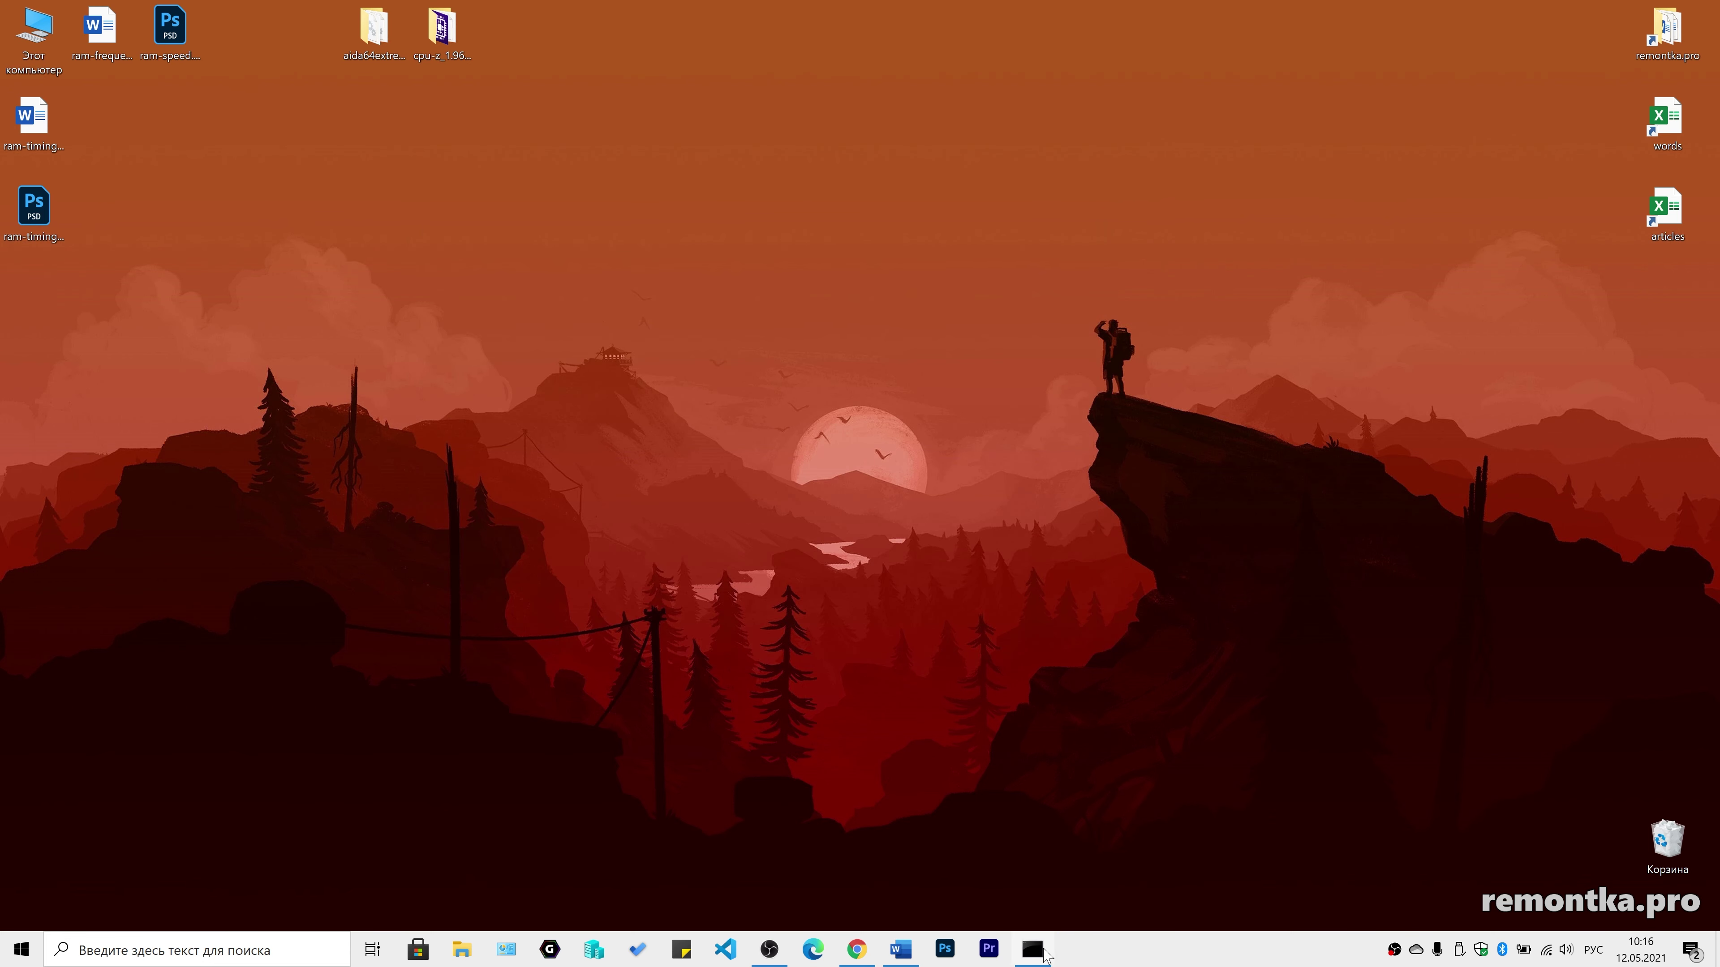
- In Command Prompt, run "wmic MEMORYCHIP get BankLabel, Capacity, DeviceLocator, MemoryType, TypeDetail, Speed", read the output and close the window
click(1043, 952)
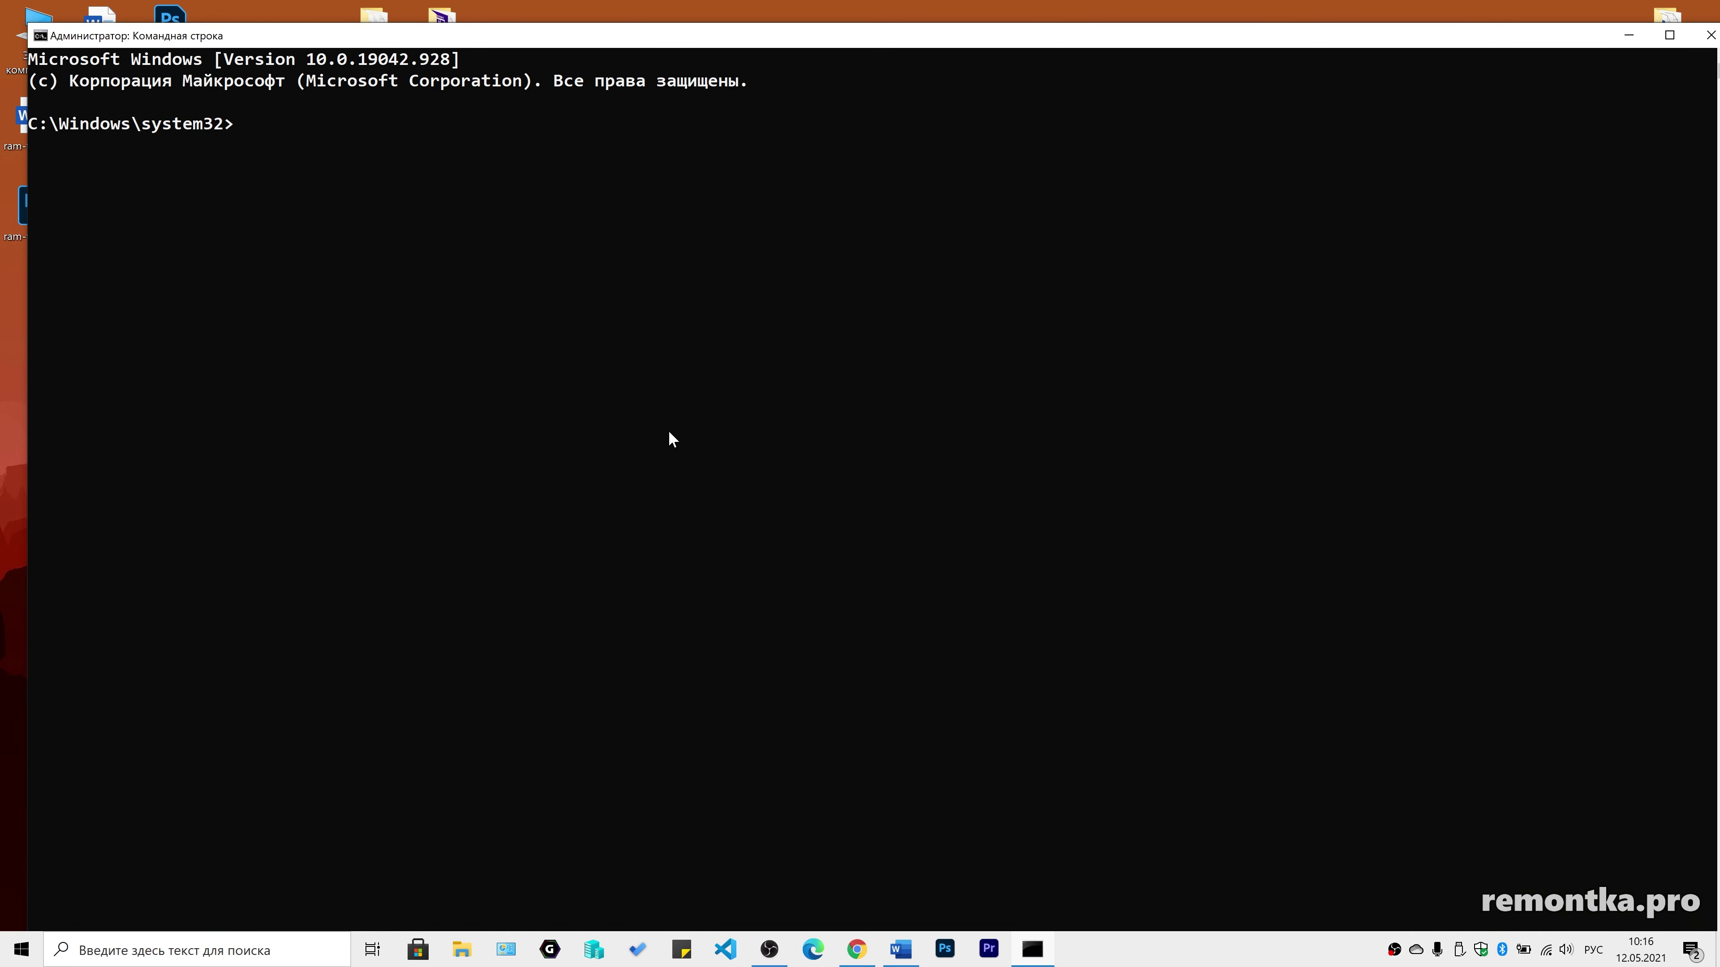
text(wmic MEMORYCHIP get BankLabel, Capacity, DeviceLocator, MemoryType, TypeDetail, Speed)
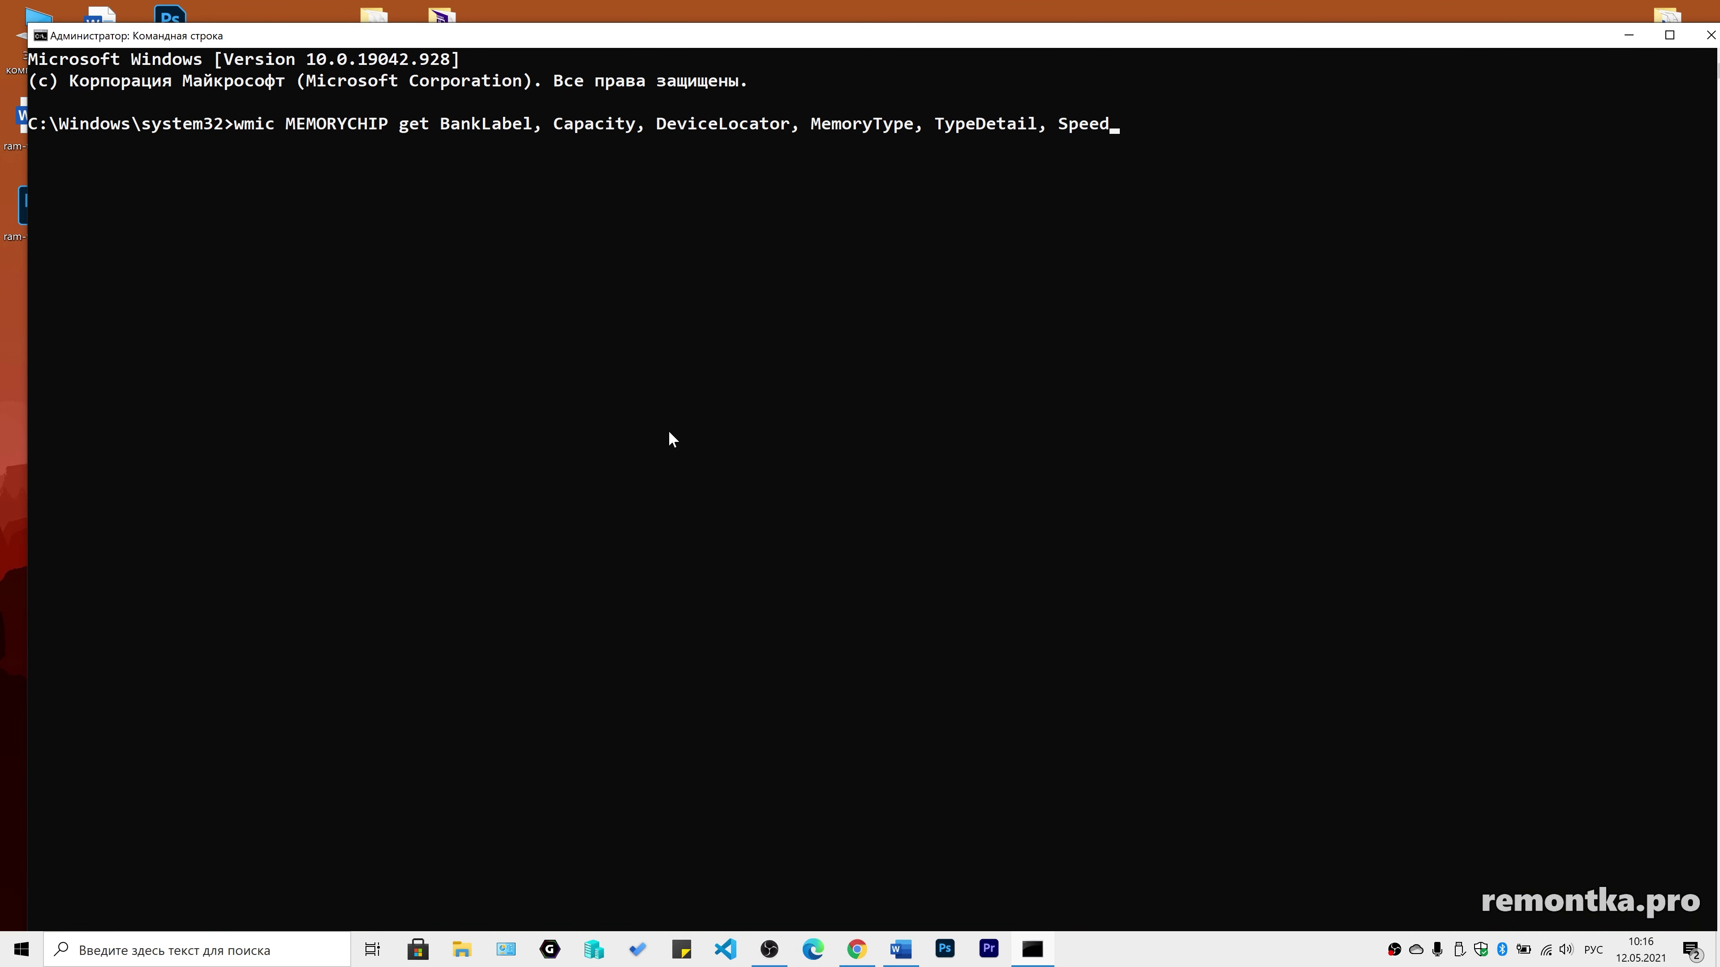
key(Return)
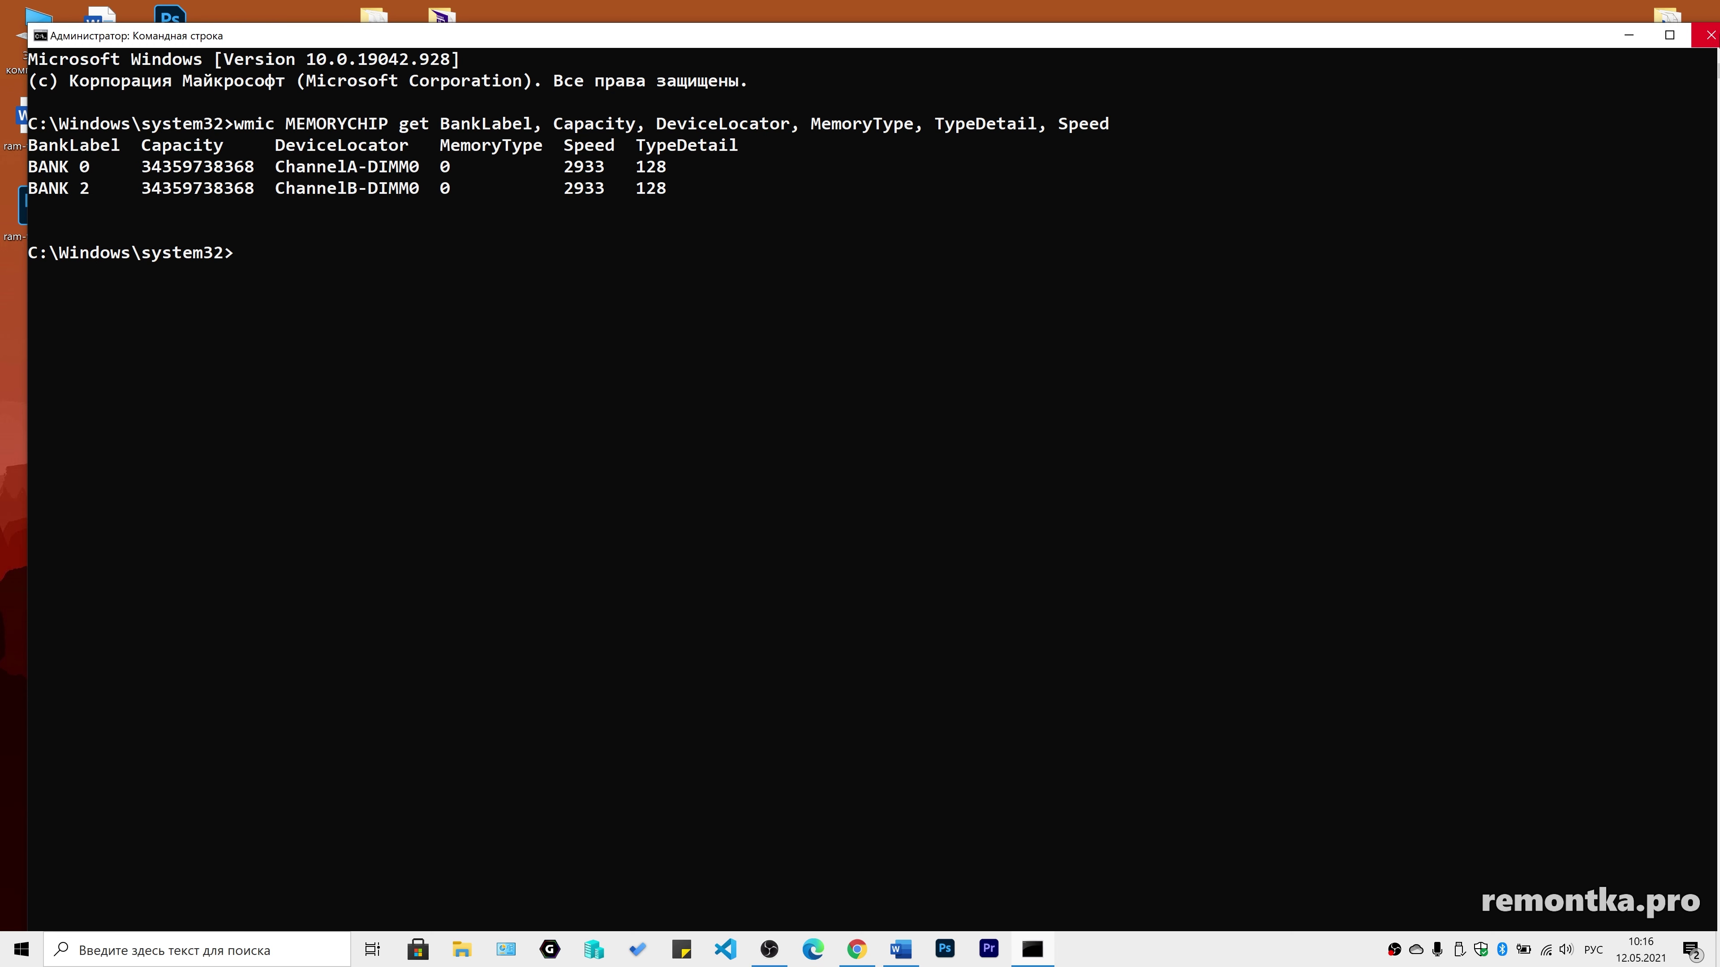
click(1709, 36)
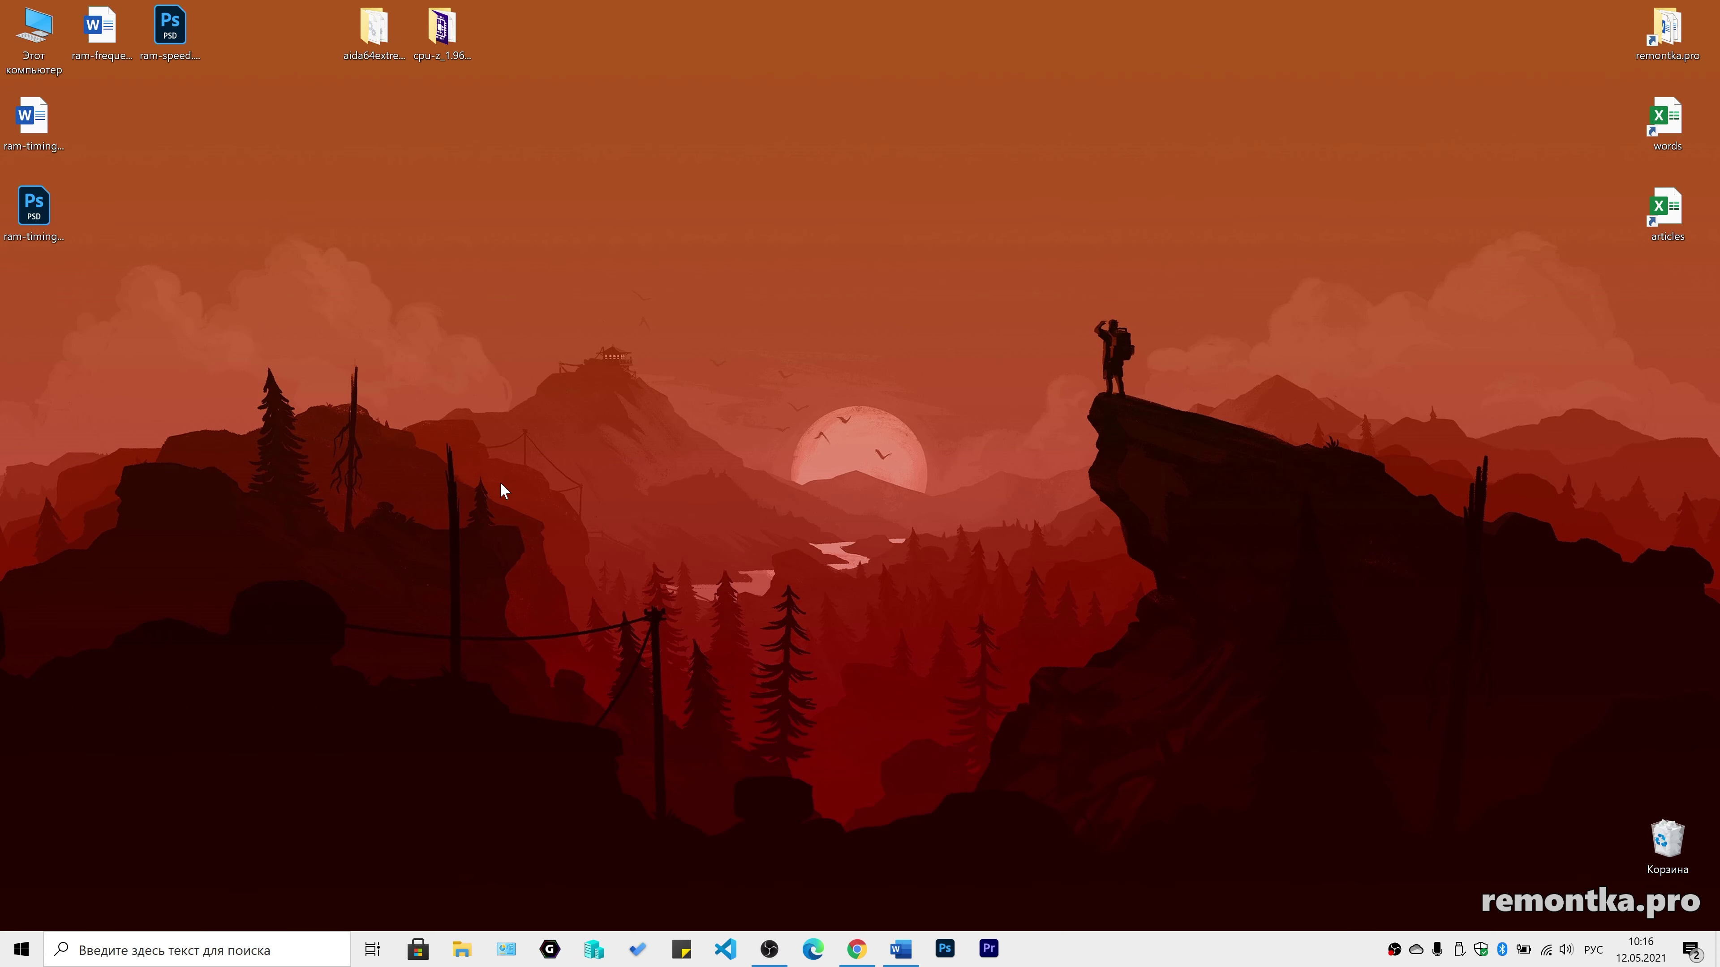
- Switch to Chrome to view the CPU-Z download page on cpuid.com, and minimize the browser
click(856, 948)
click(136, 20)
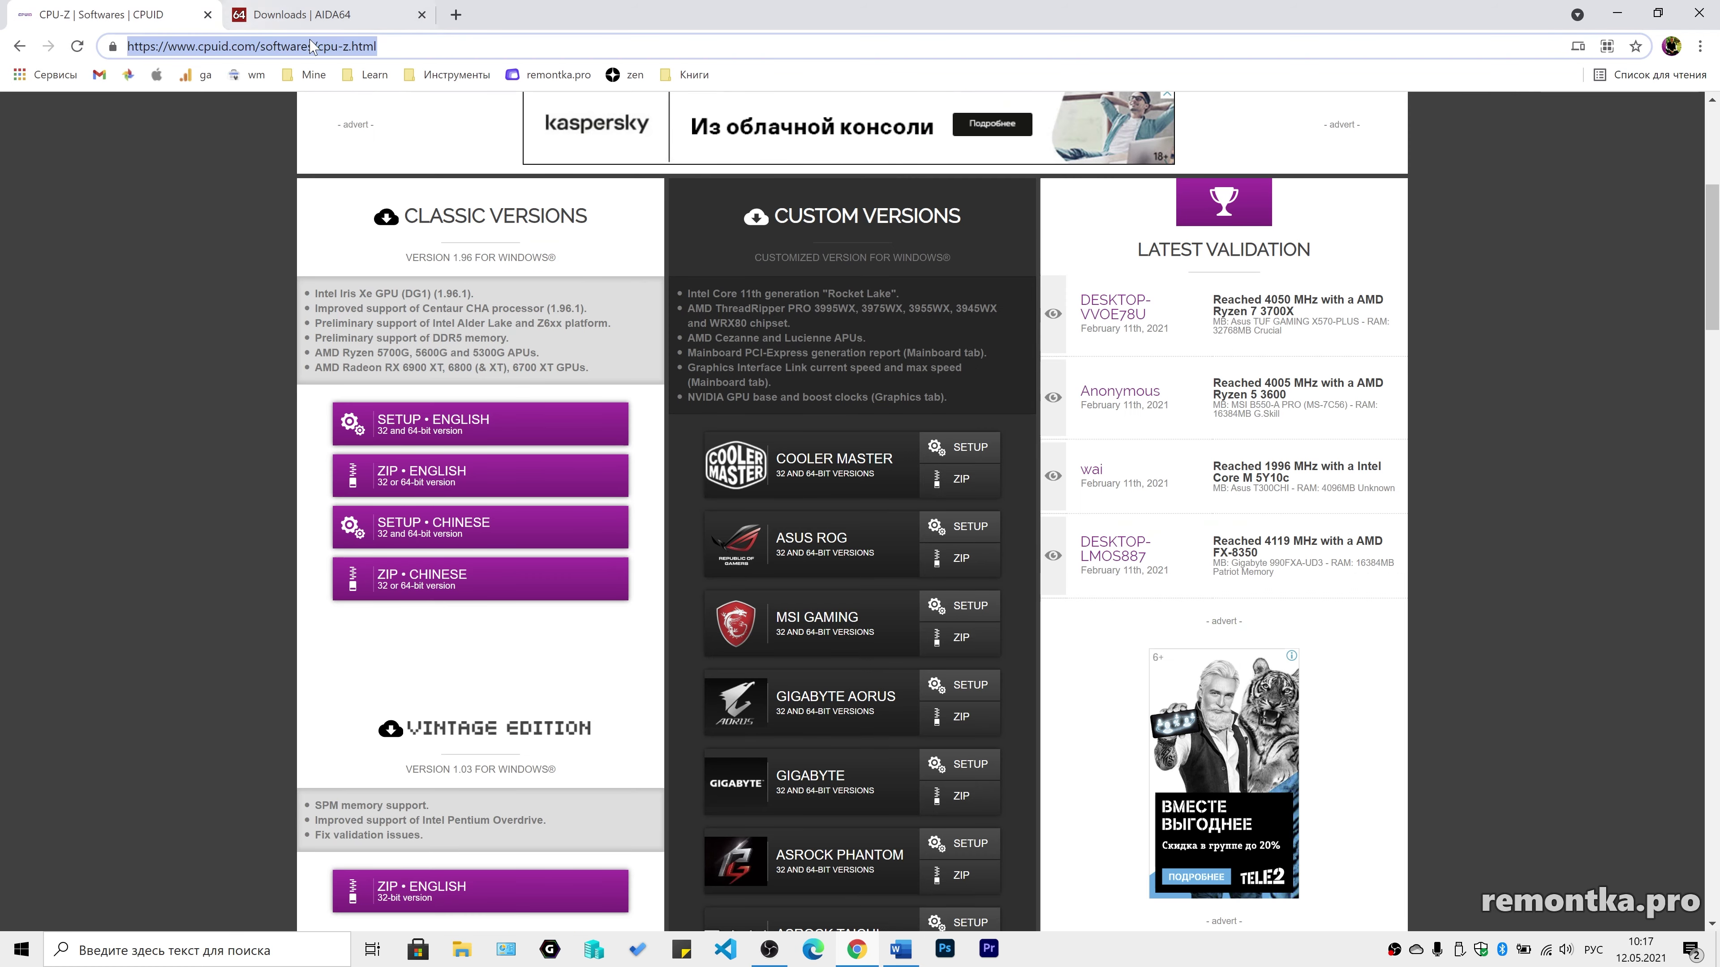
click(367, 48)
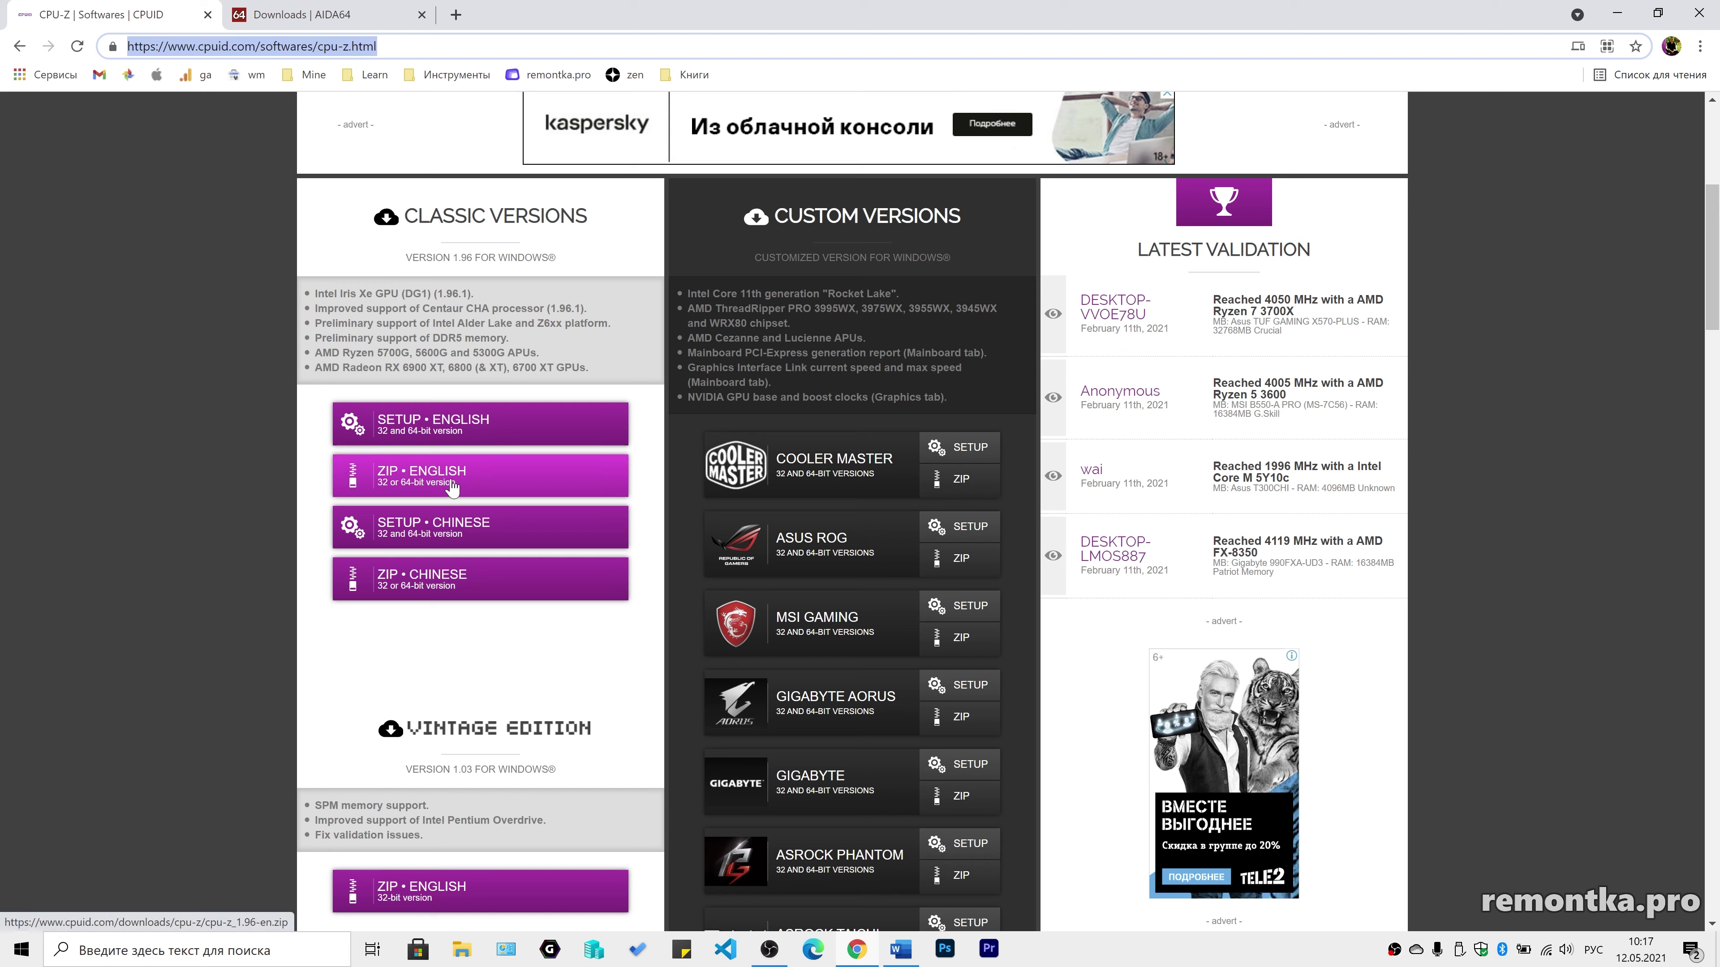
click(1616, 14)
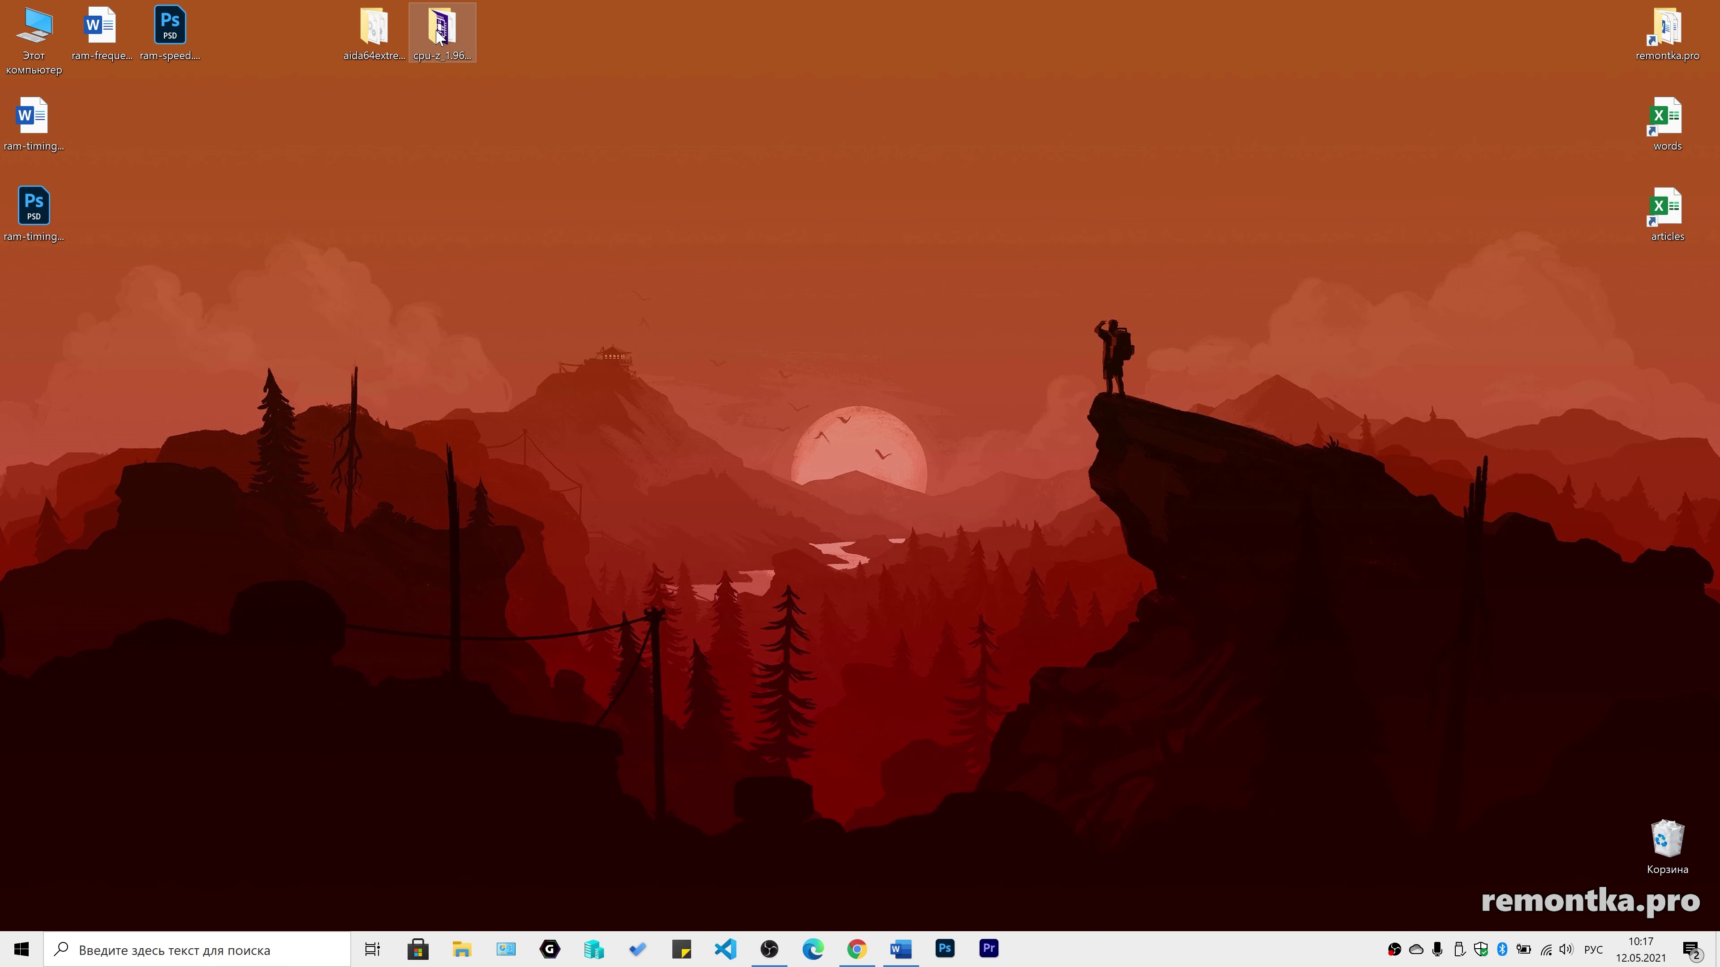
- Launch cpuz_x64.exe from the CPU-Z folder on the desktop and view the memory frequency and timings
double_click(442, 31)
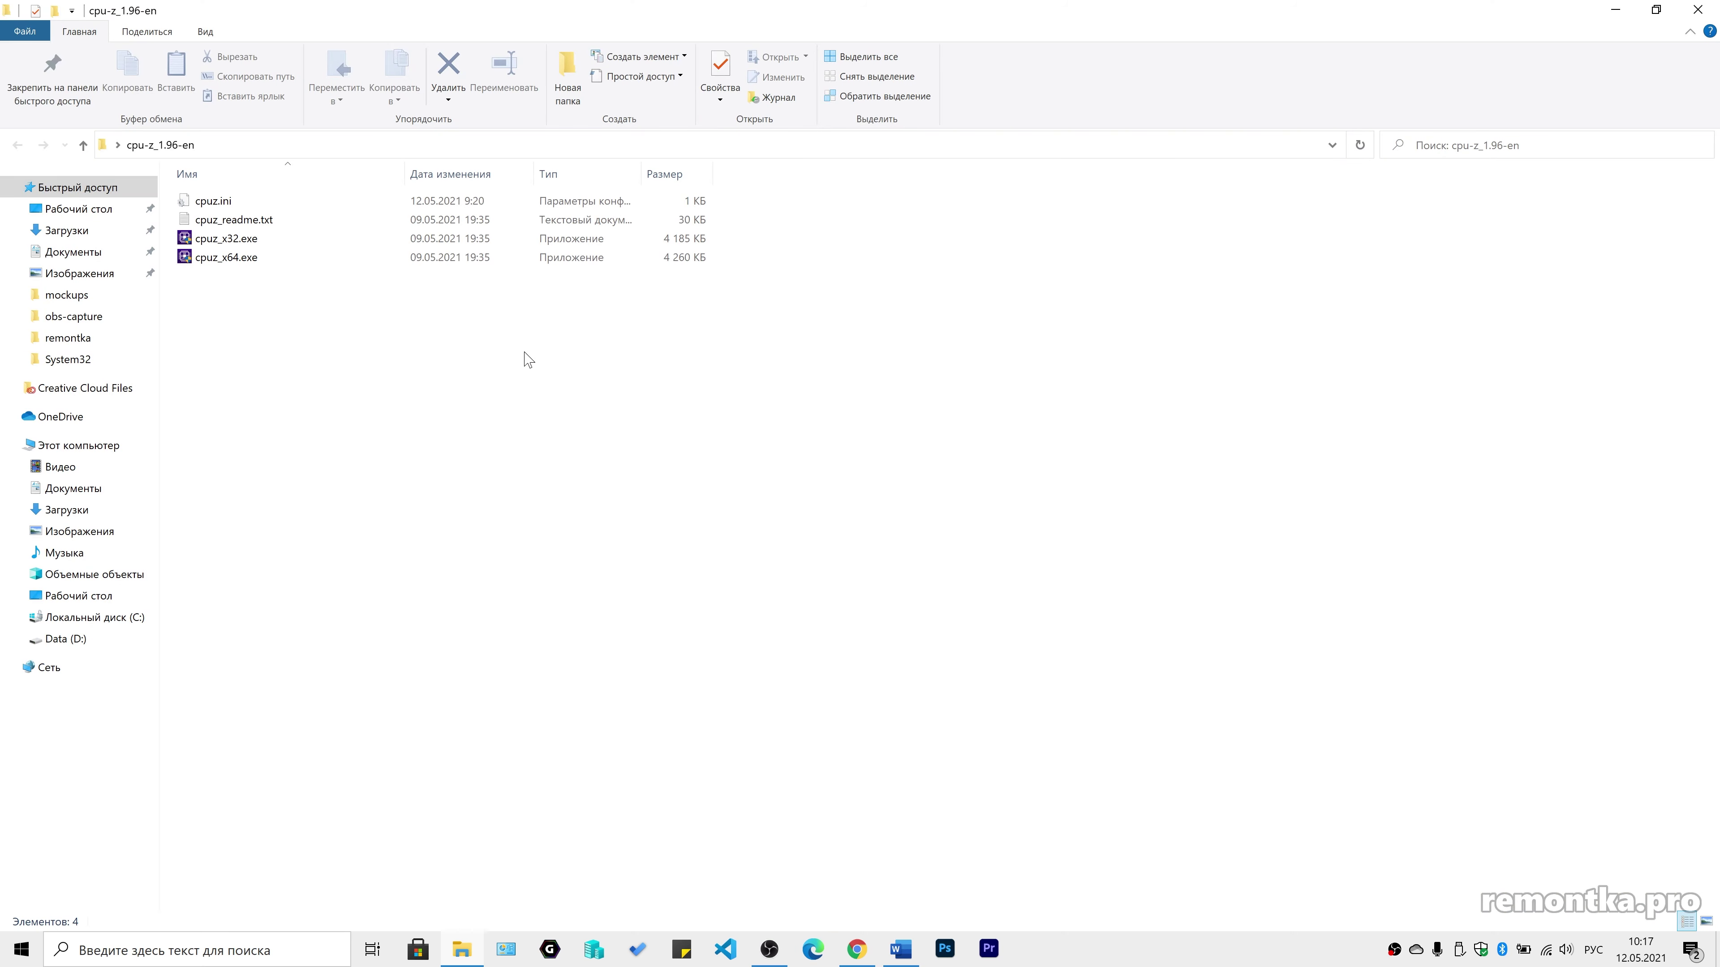
click(234, 258)
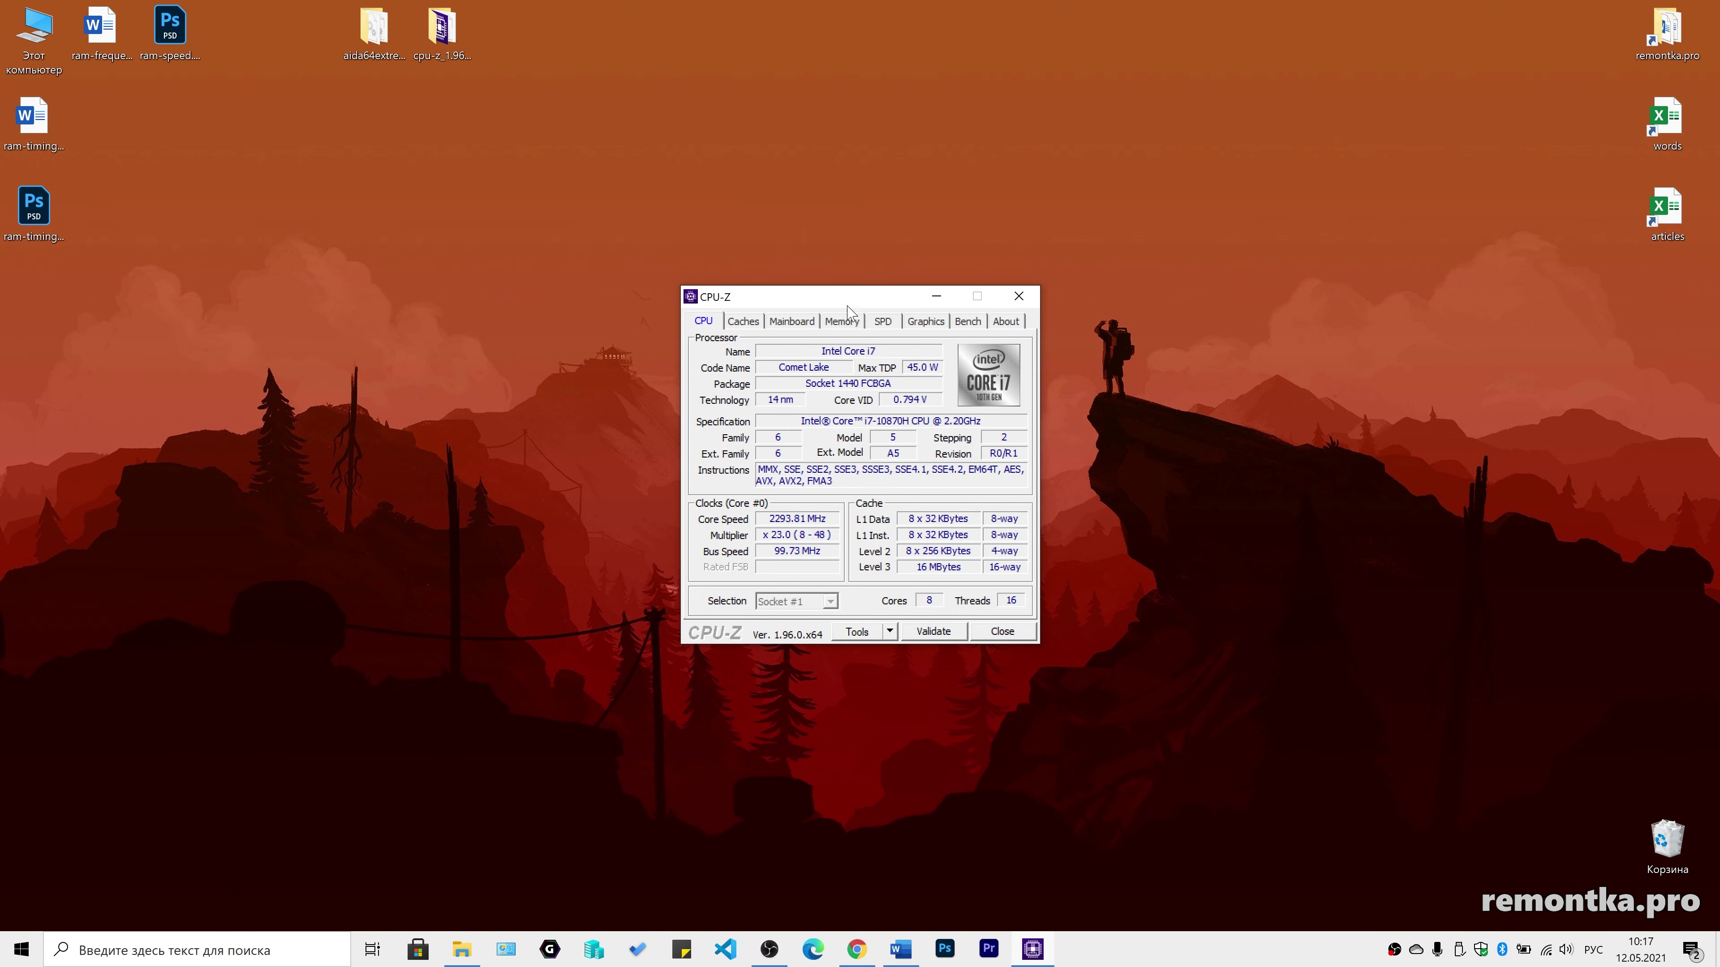
click(850, 323)
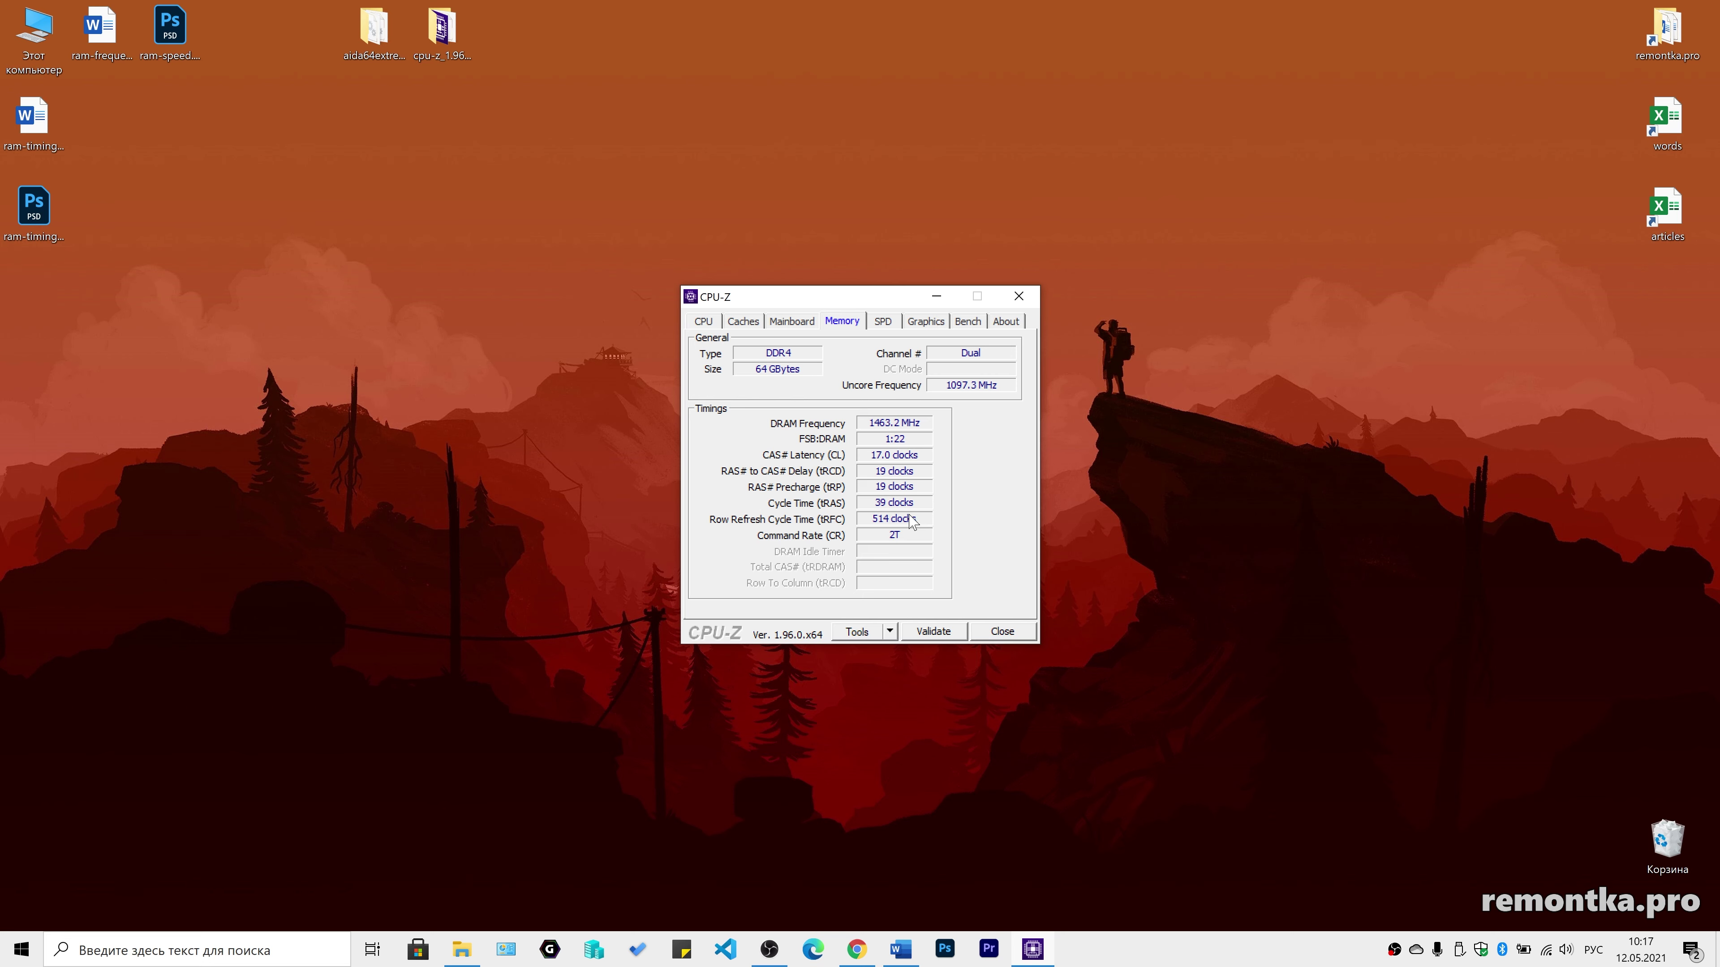
- Examine the SPD data in CPU-Z for the memory module in slot #3, then for slot #1
click(885, 325)
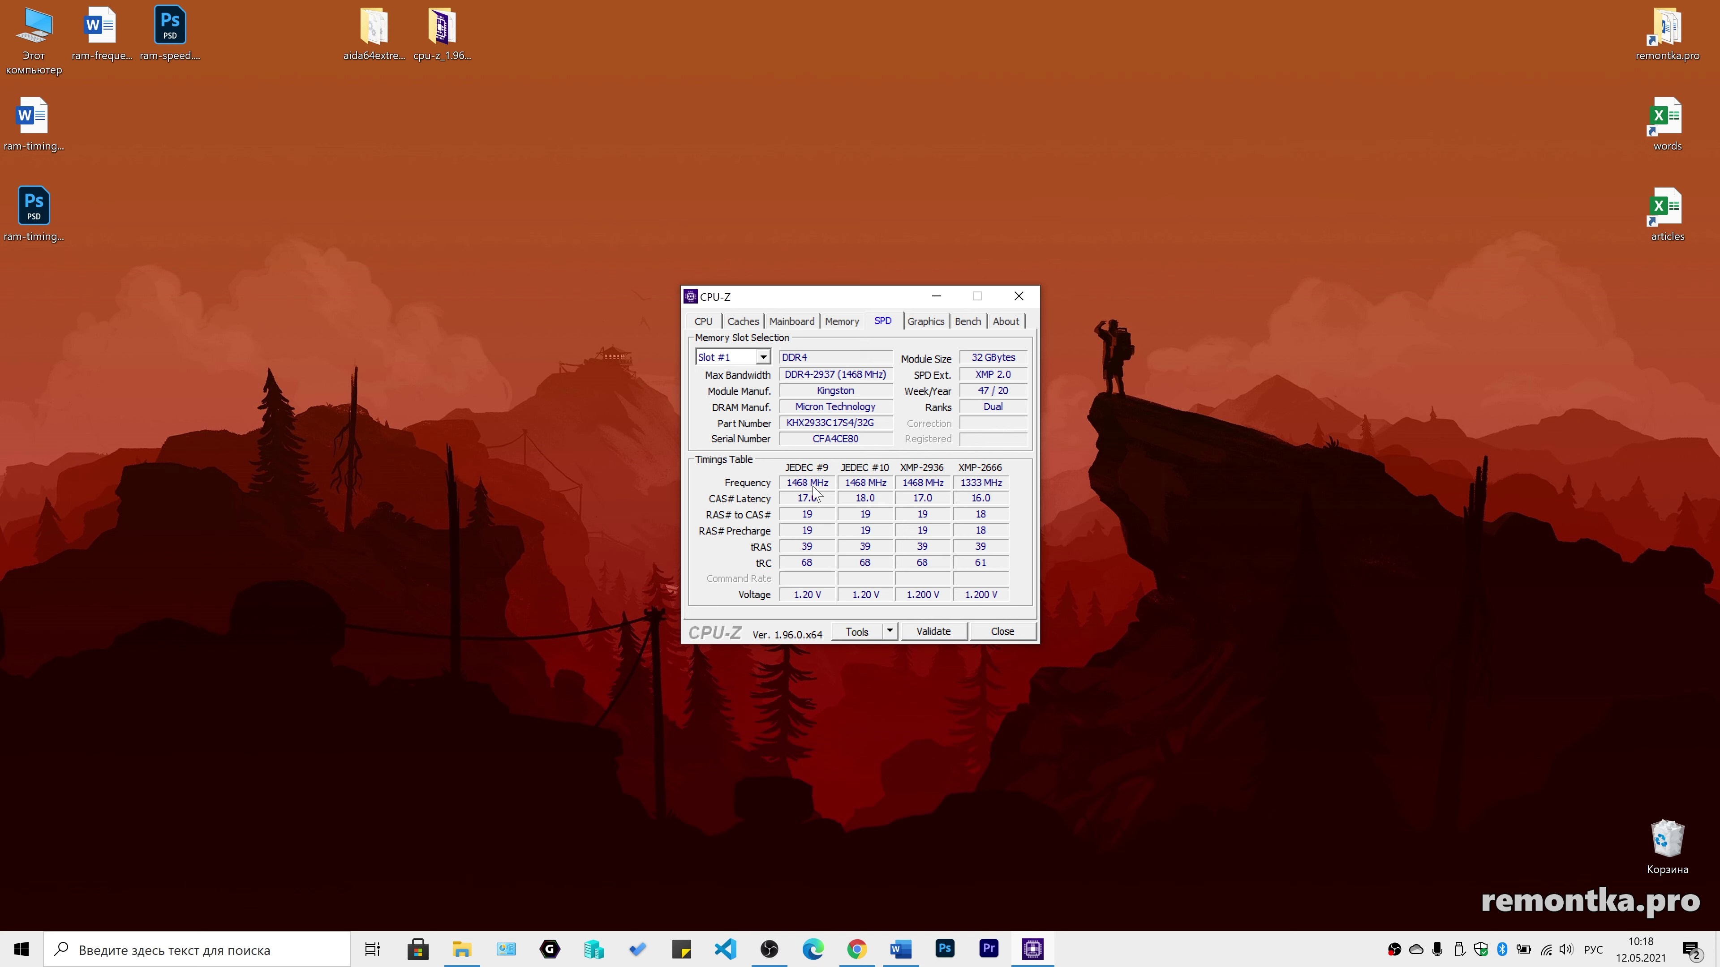
click(760, 359)
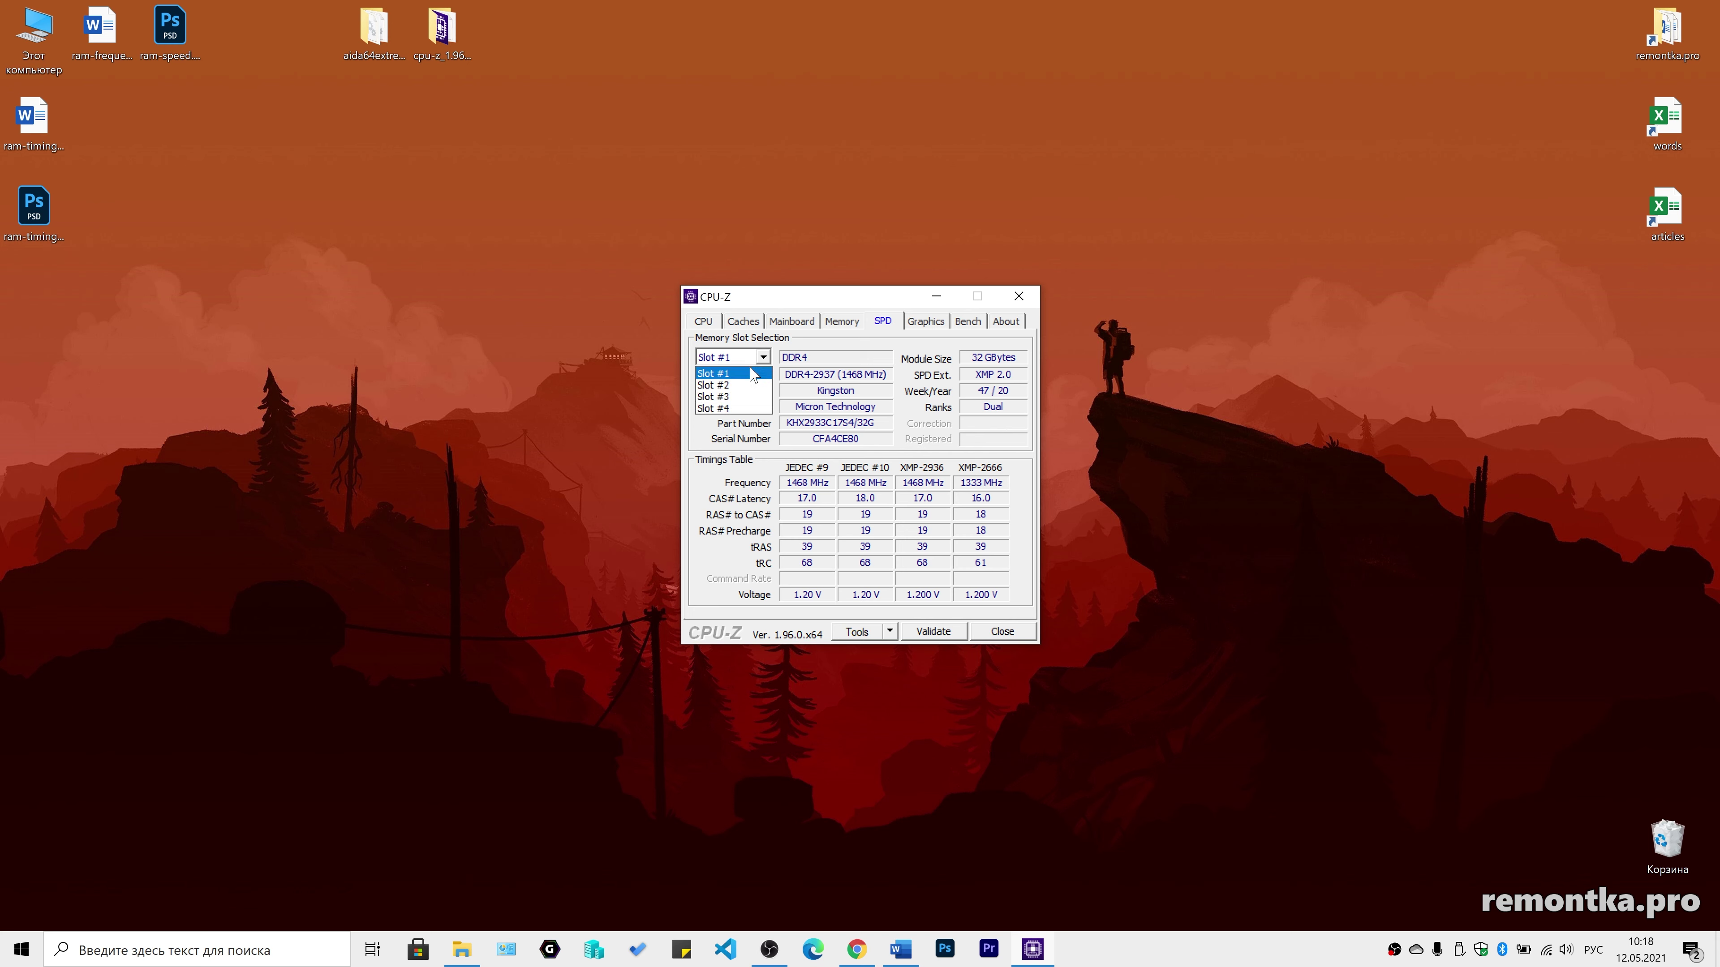
click(741, 397)
click(763, 359)
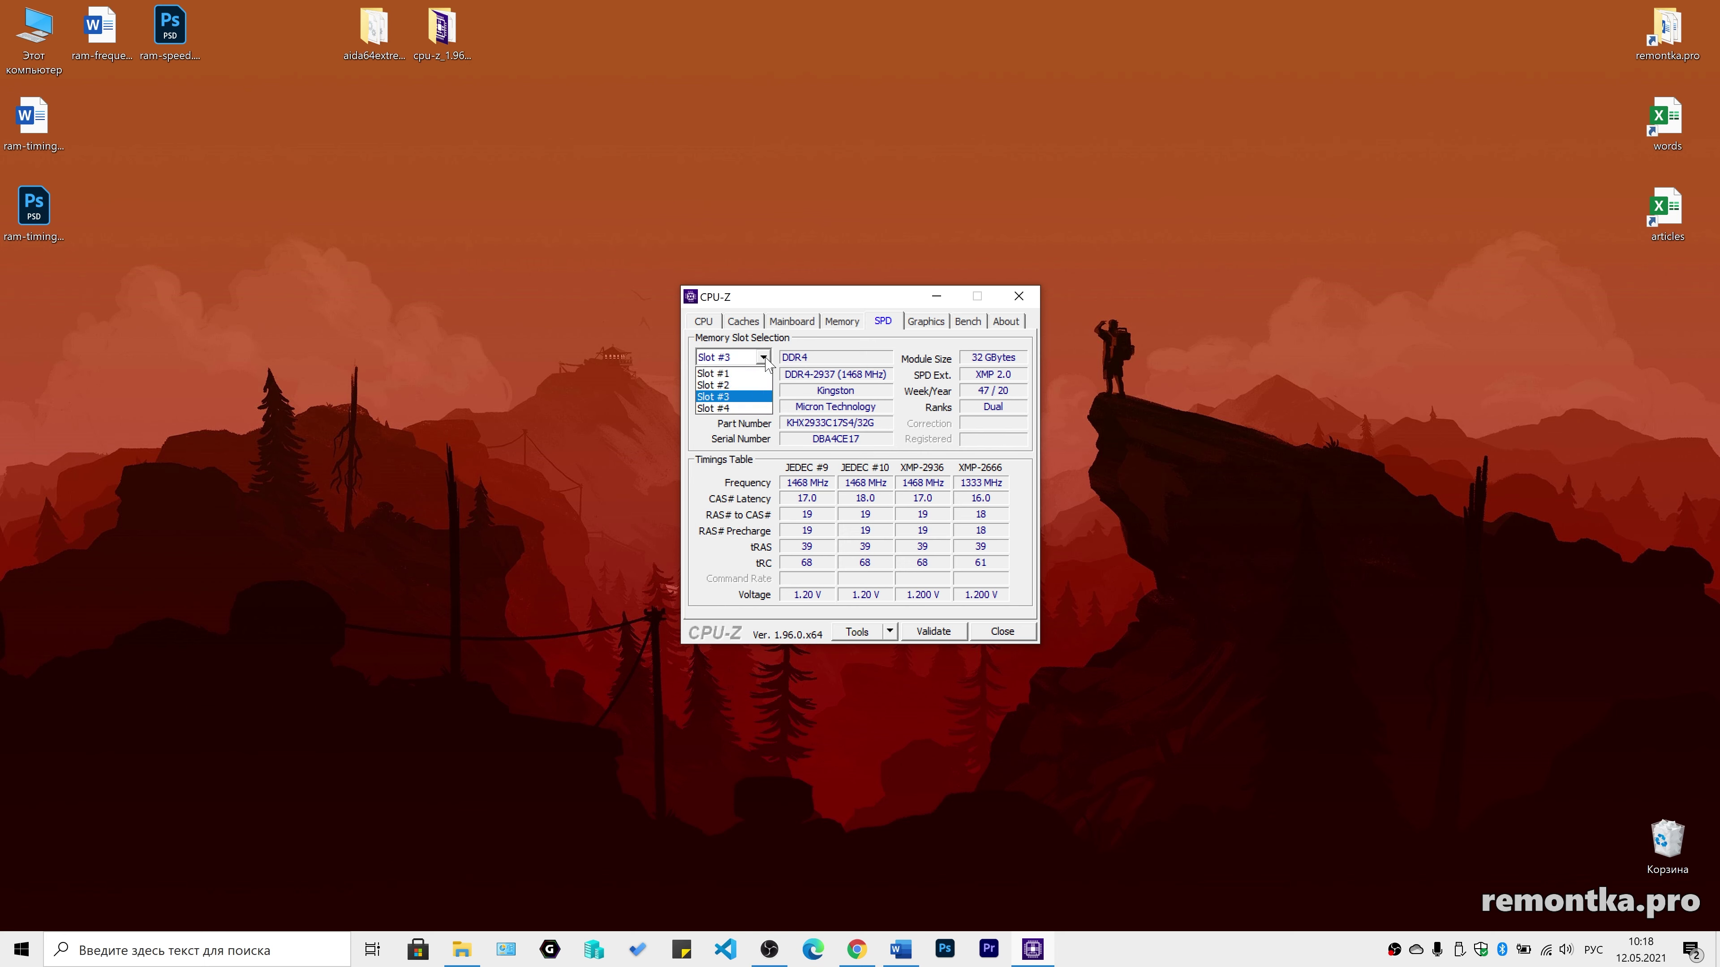
click(766, 373)
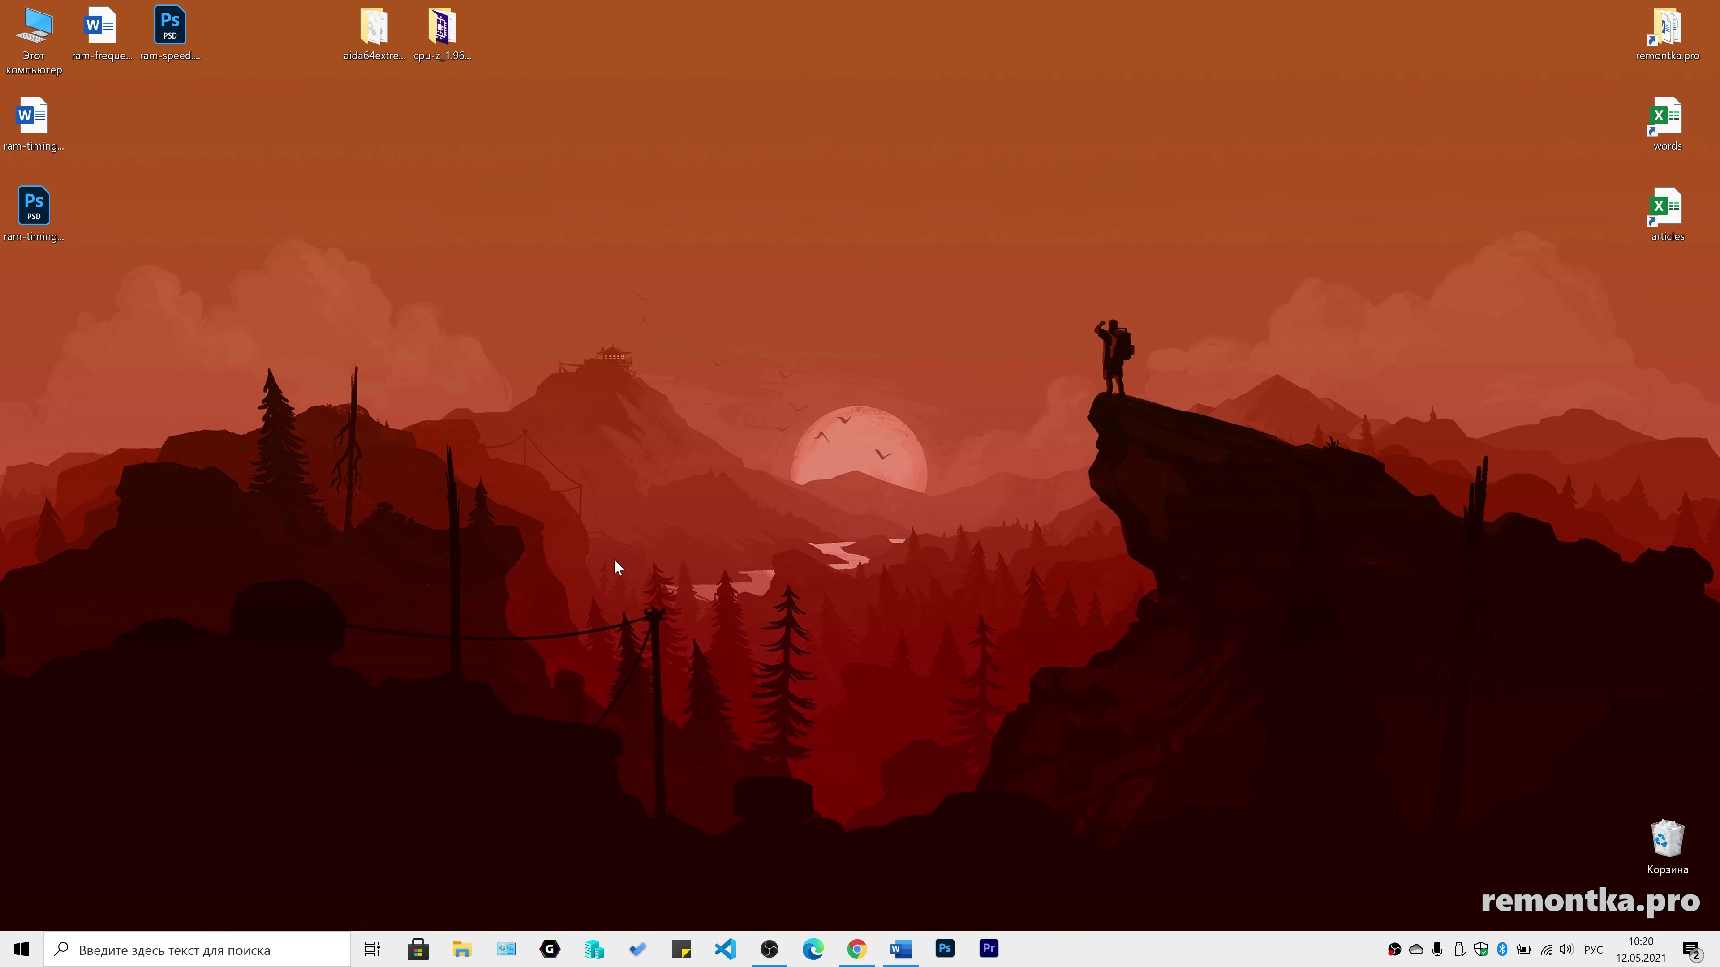
- View the AIDA64 downloads page in Chrome, minimize it, and launch aida64.exe from the aida64extreme desktop folder
click(867, 951)
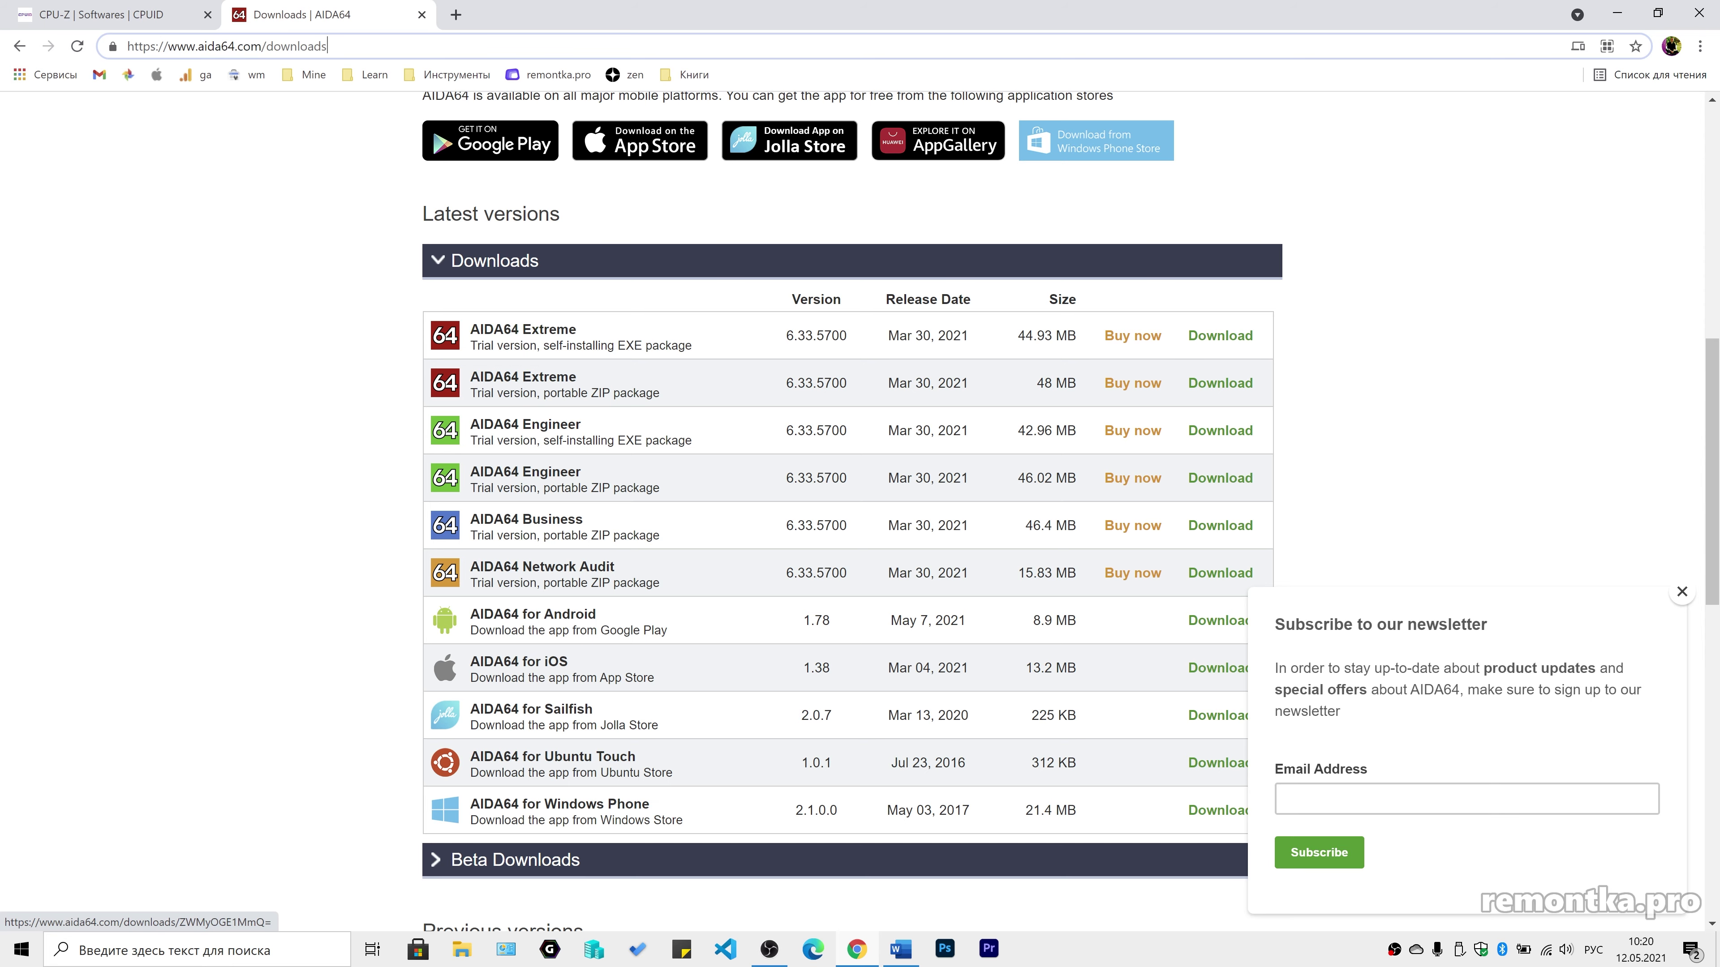
click(1618, 15)
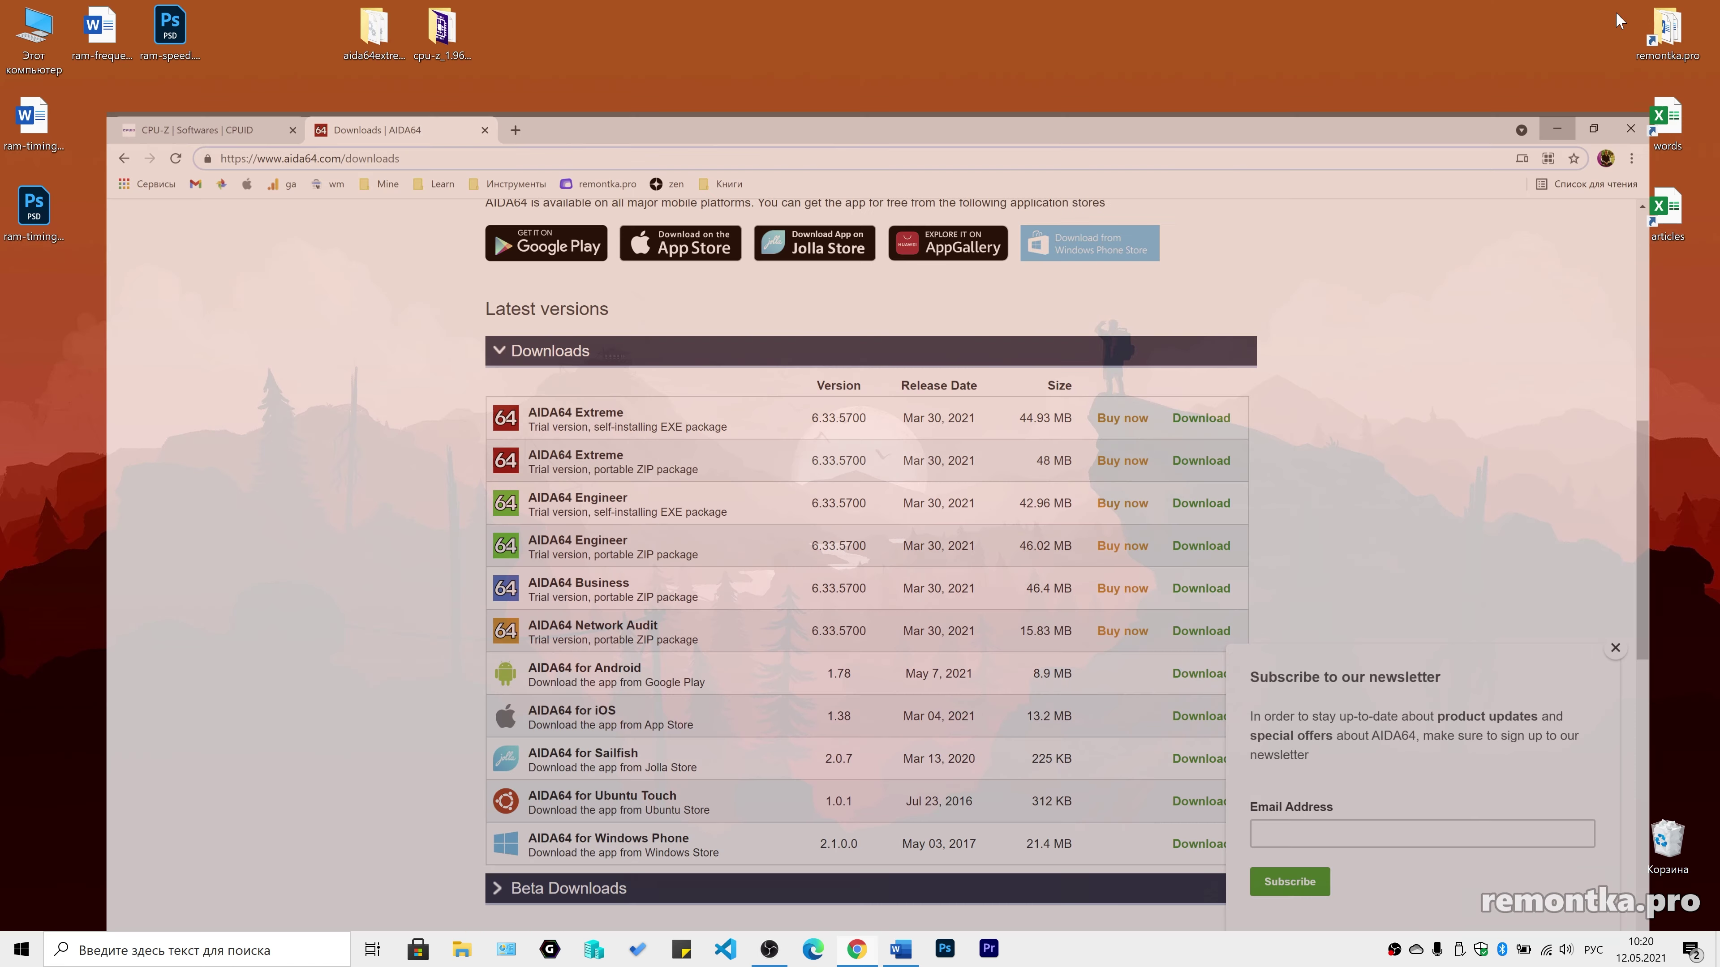
double_click(384, 31)
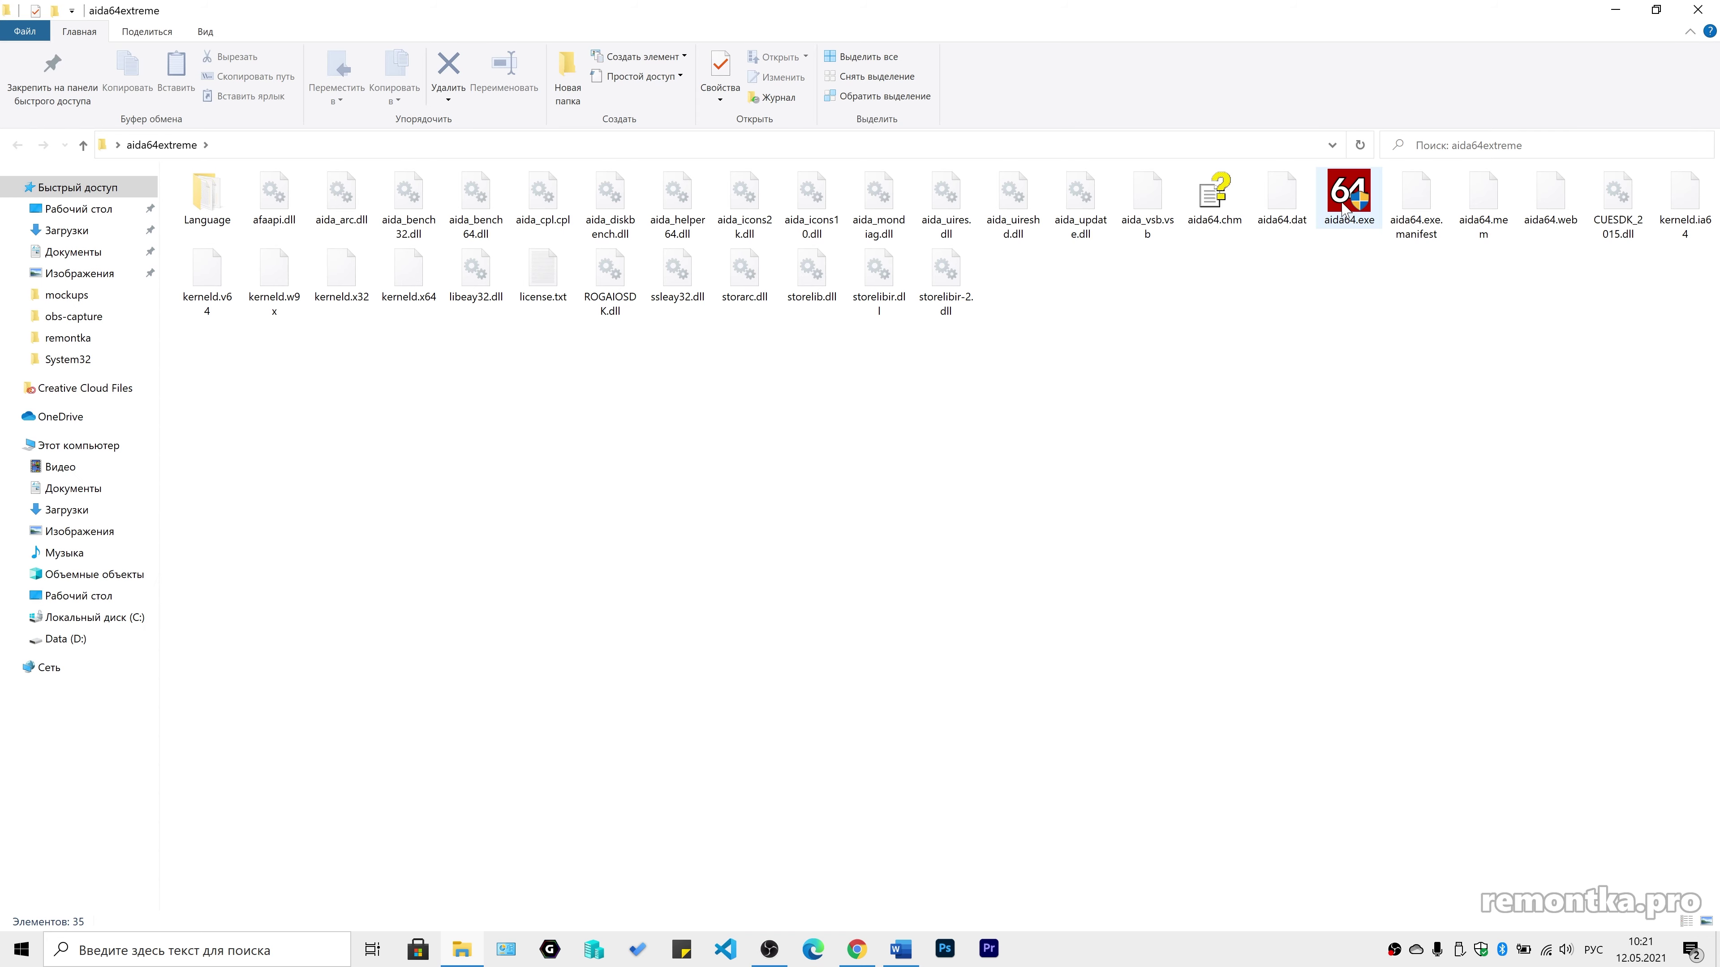
double_click(1348, 200)
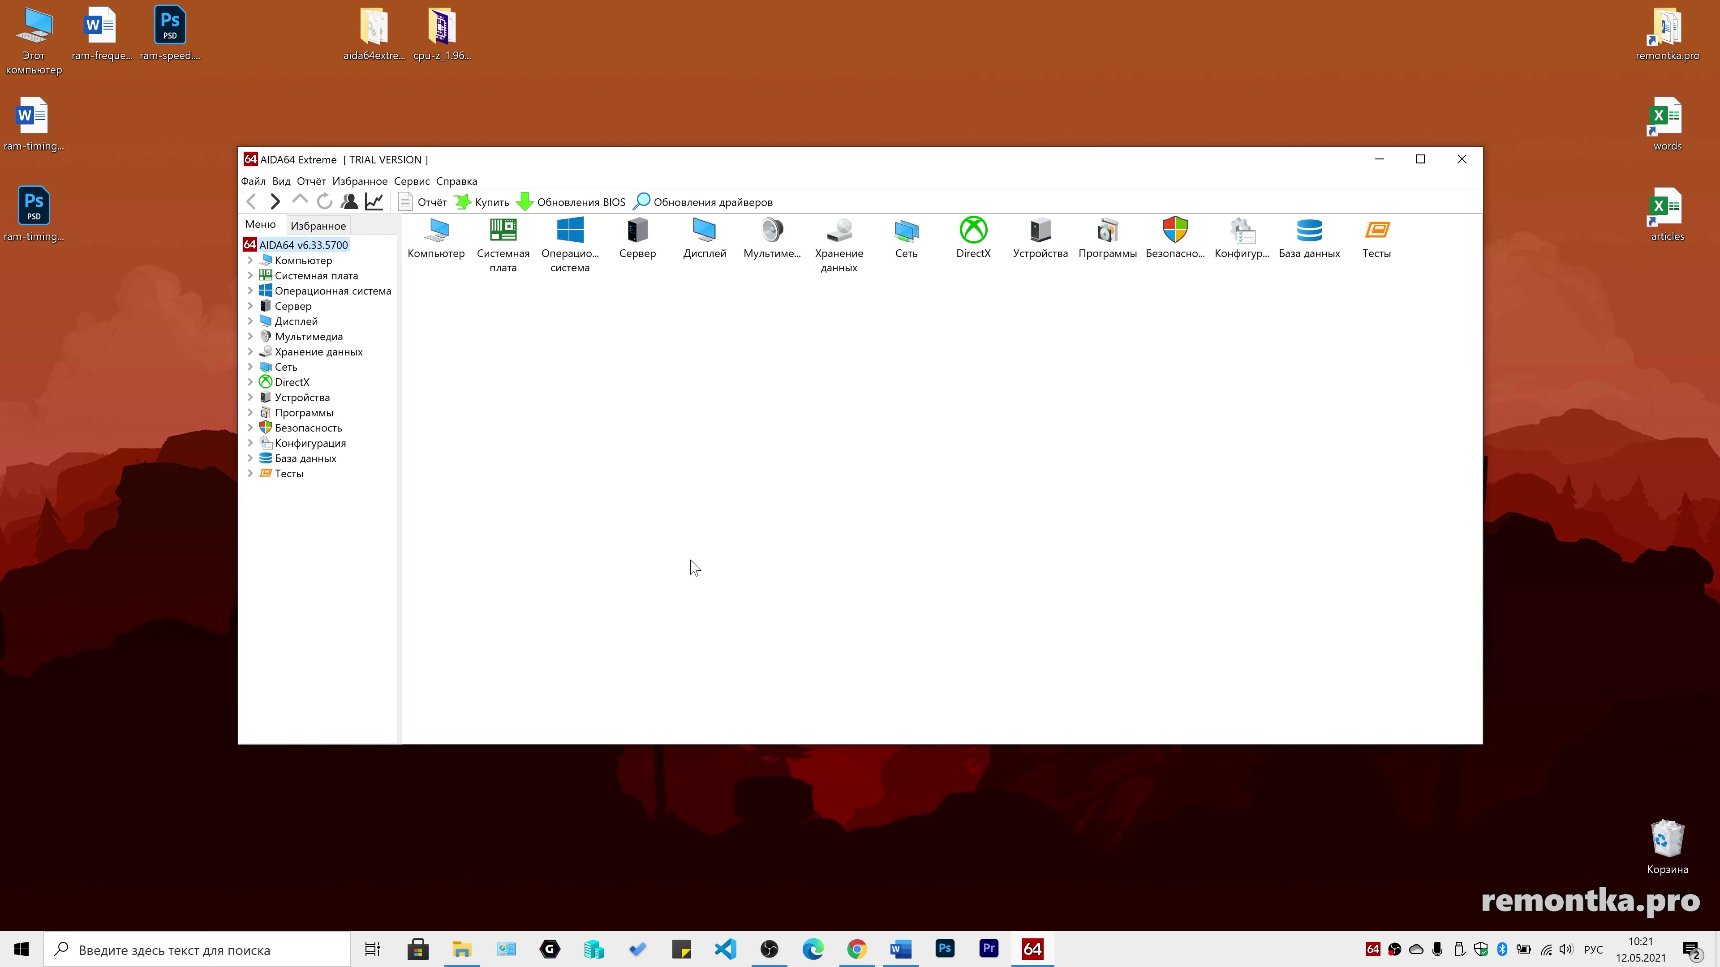
- Compare the motherboard SPD details of the DIMM1 and DIMM3 modules and highlight the memory speed of DIMM1
click(251, 276)
click(312, 353)
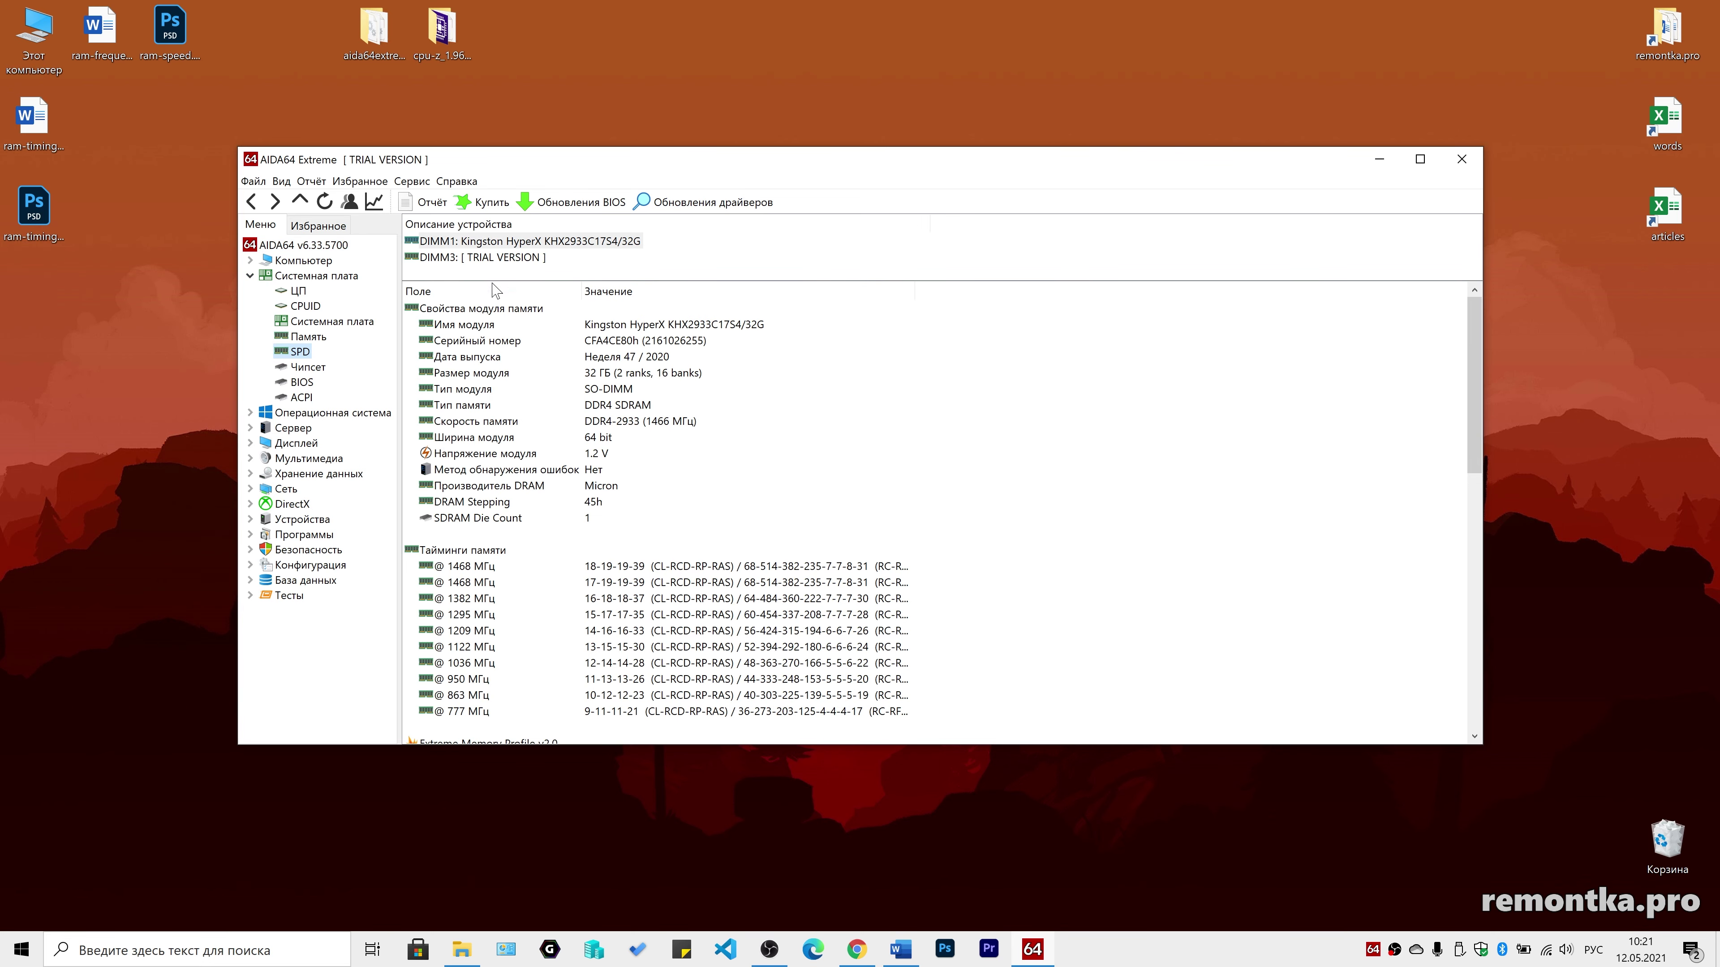
click(476, 243)
click(478, 258)
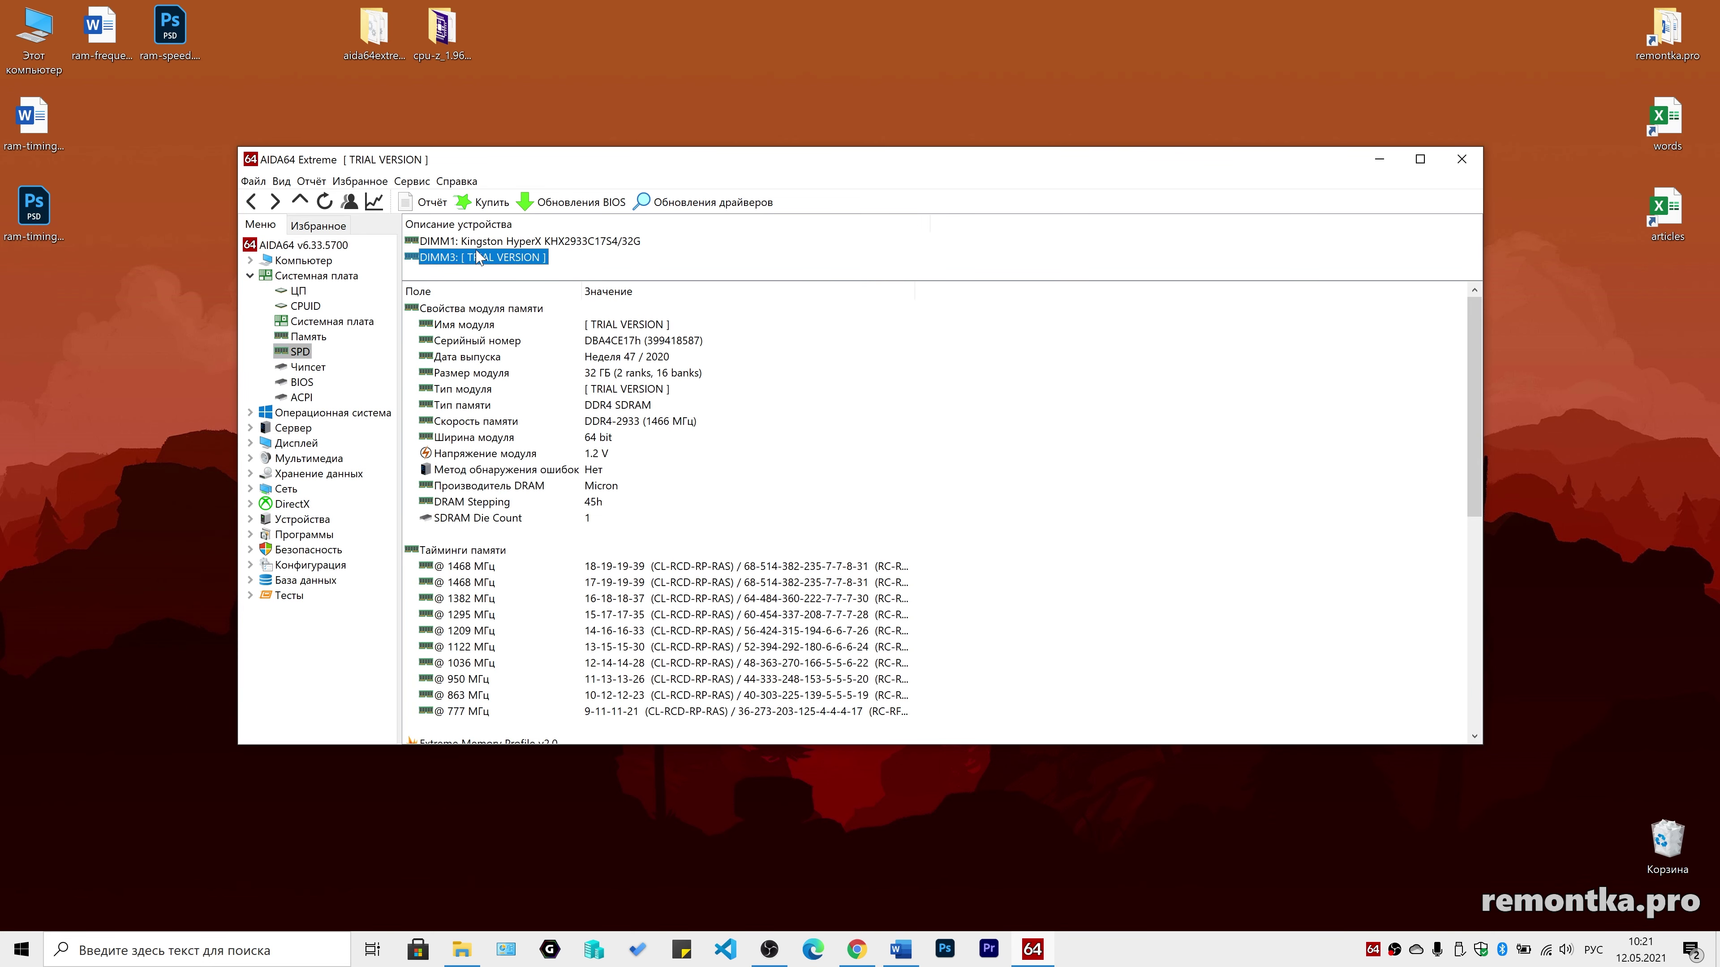
click(476, 244)
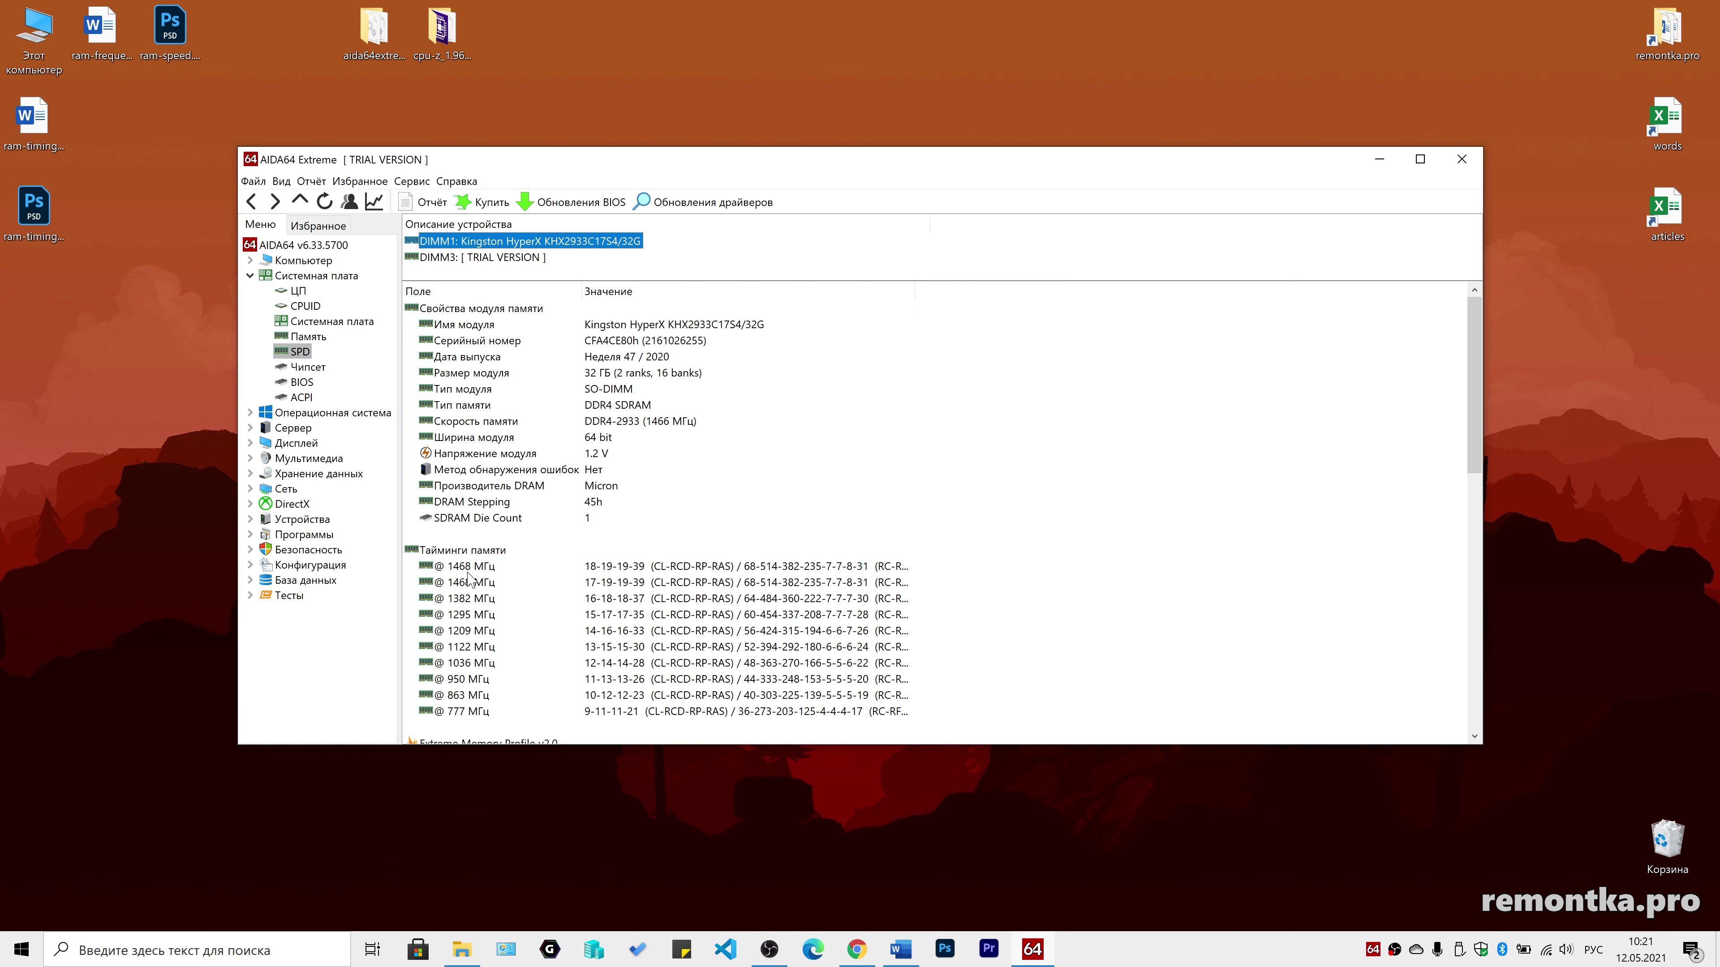
click(493, 423)
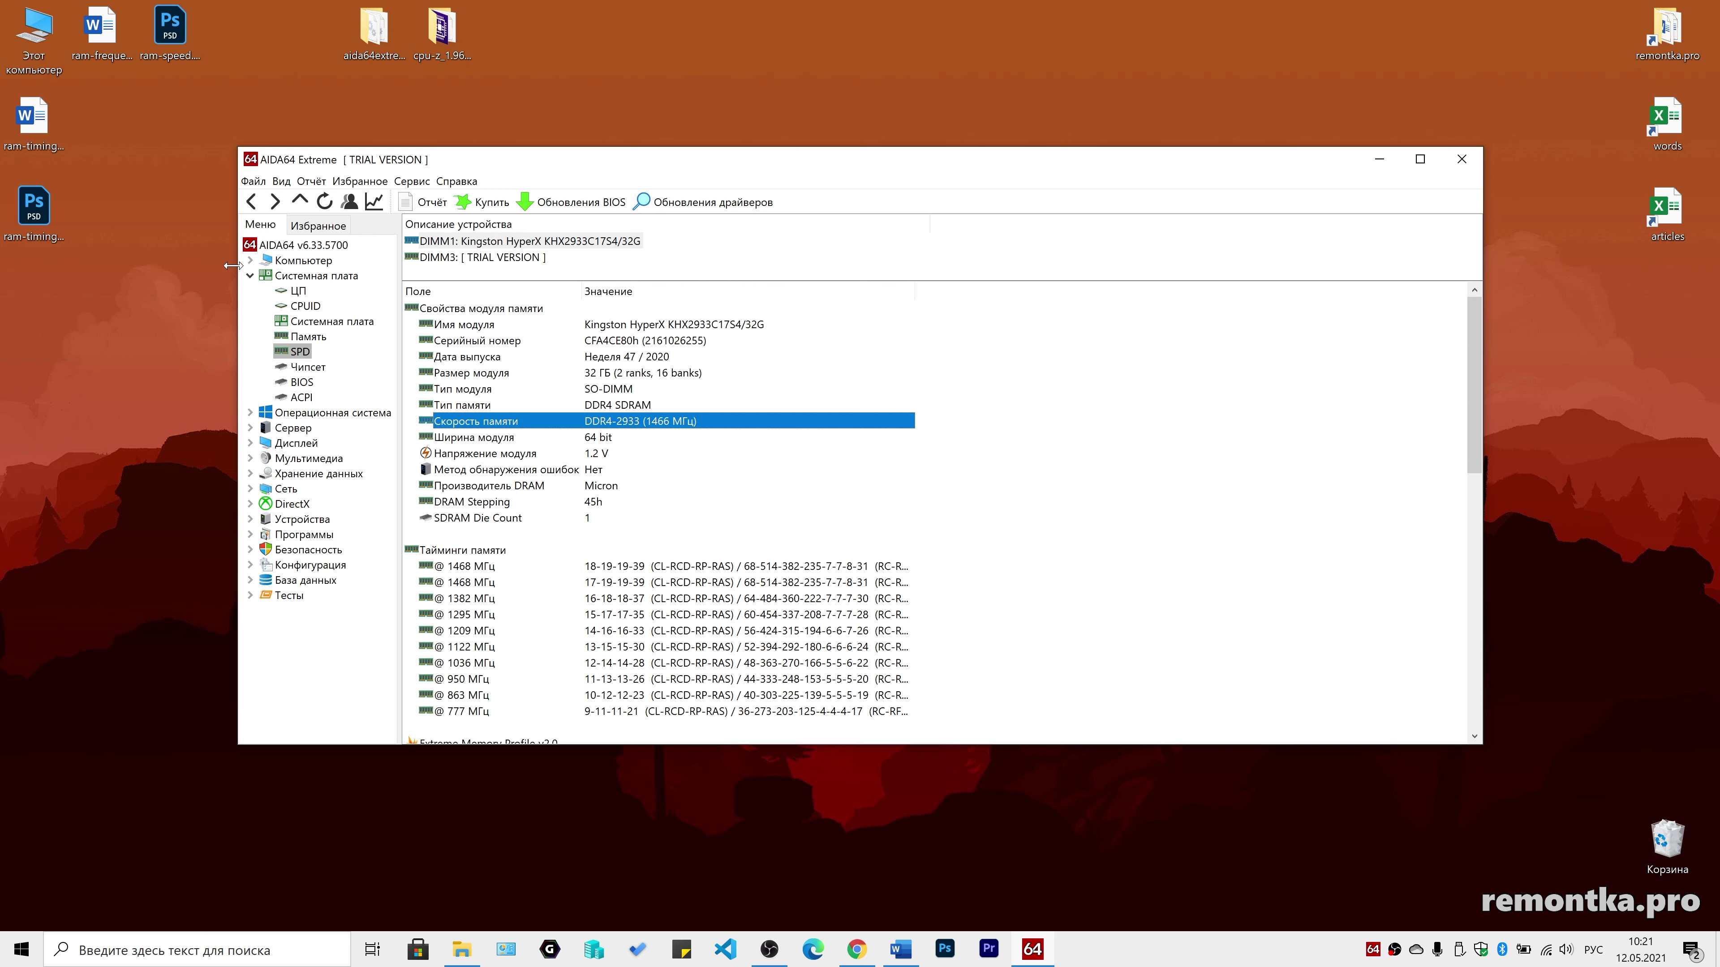
- Review the computer's overclocking information (Разгон) and highlight the memory bus frequency (Шина памяти)
click(250, 263)
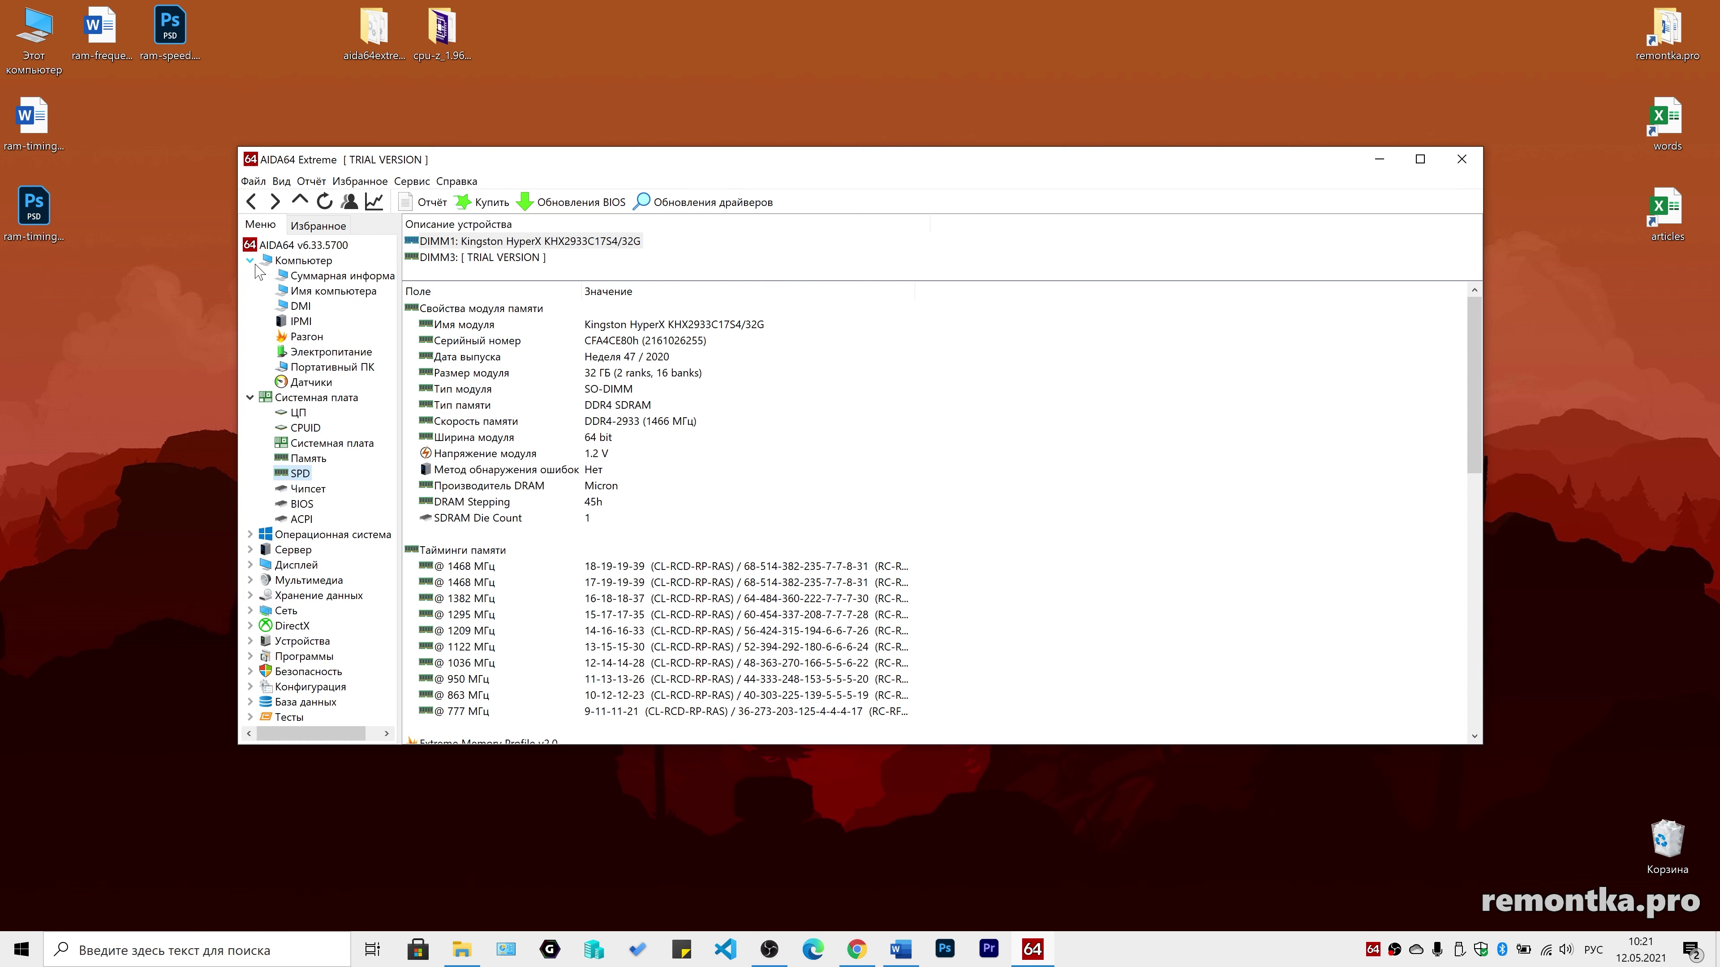
click(311, 340)
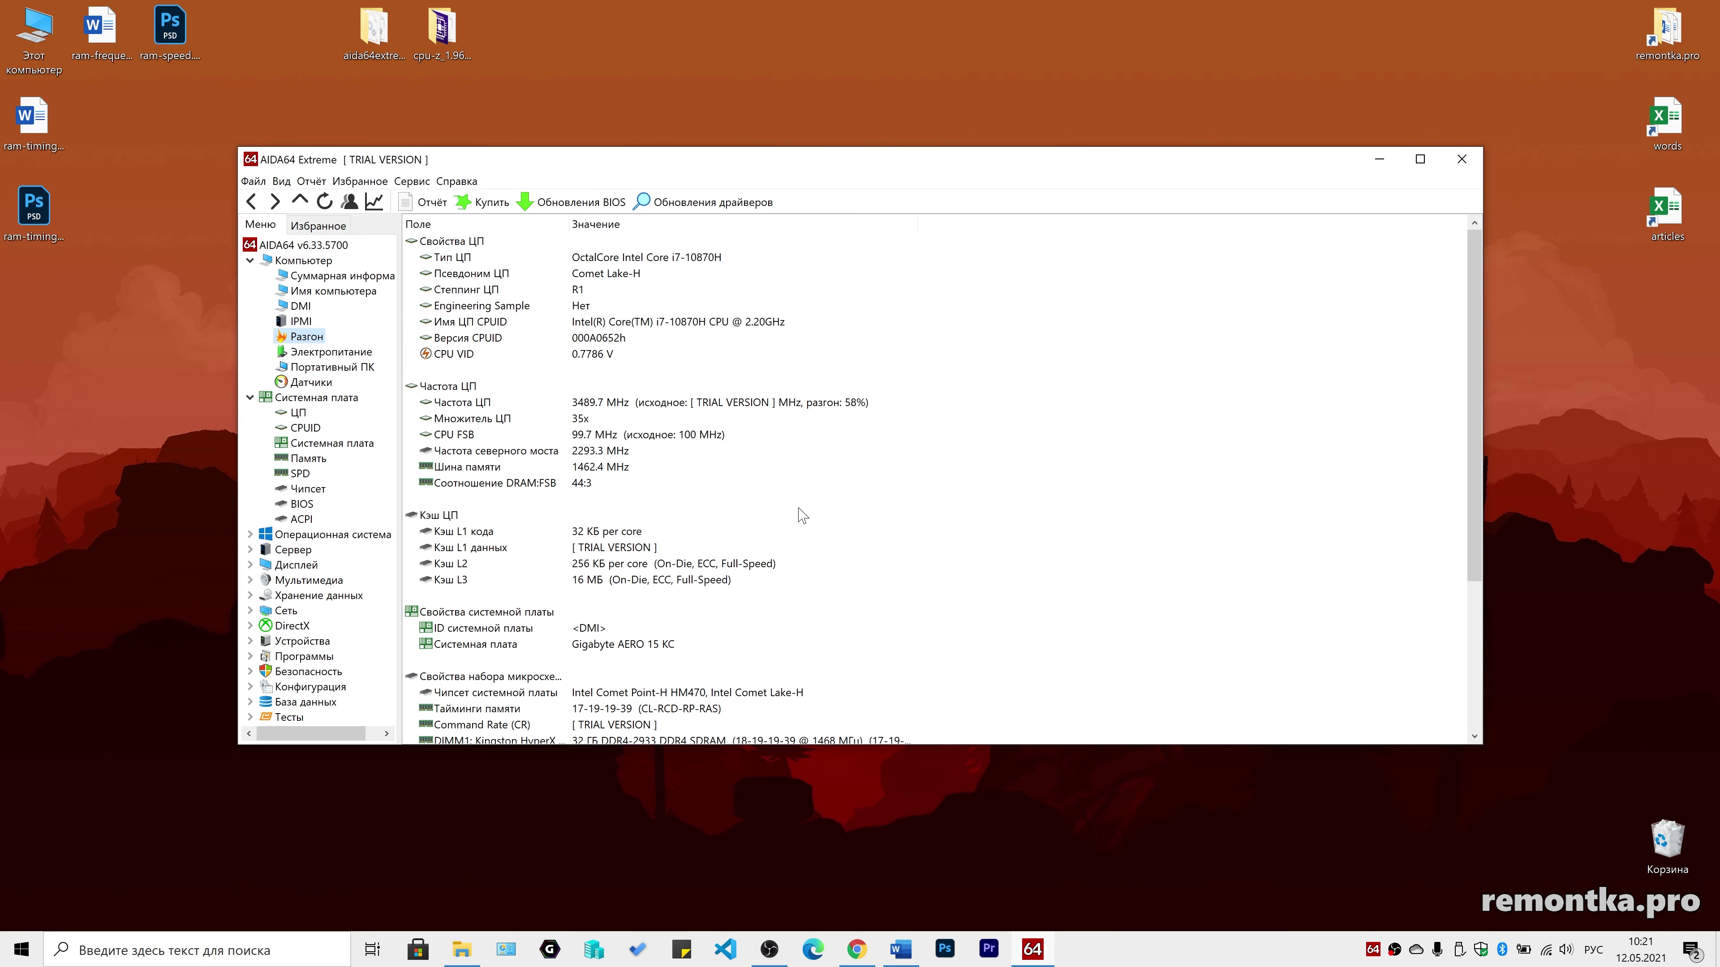
scroll(801, 515, down, 4)
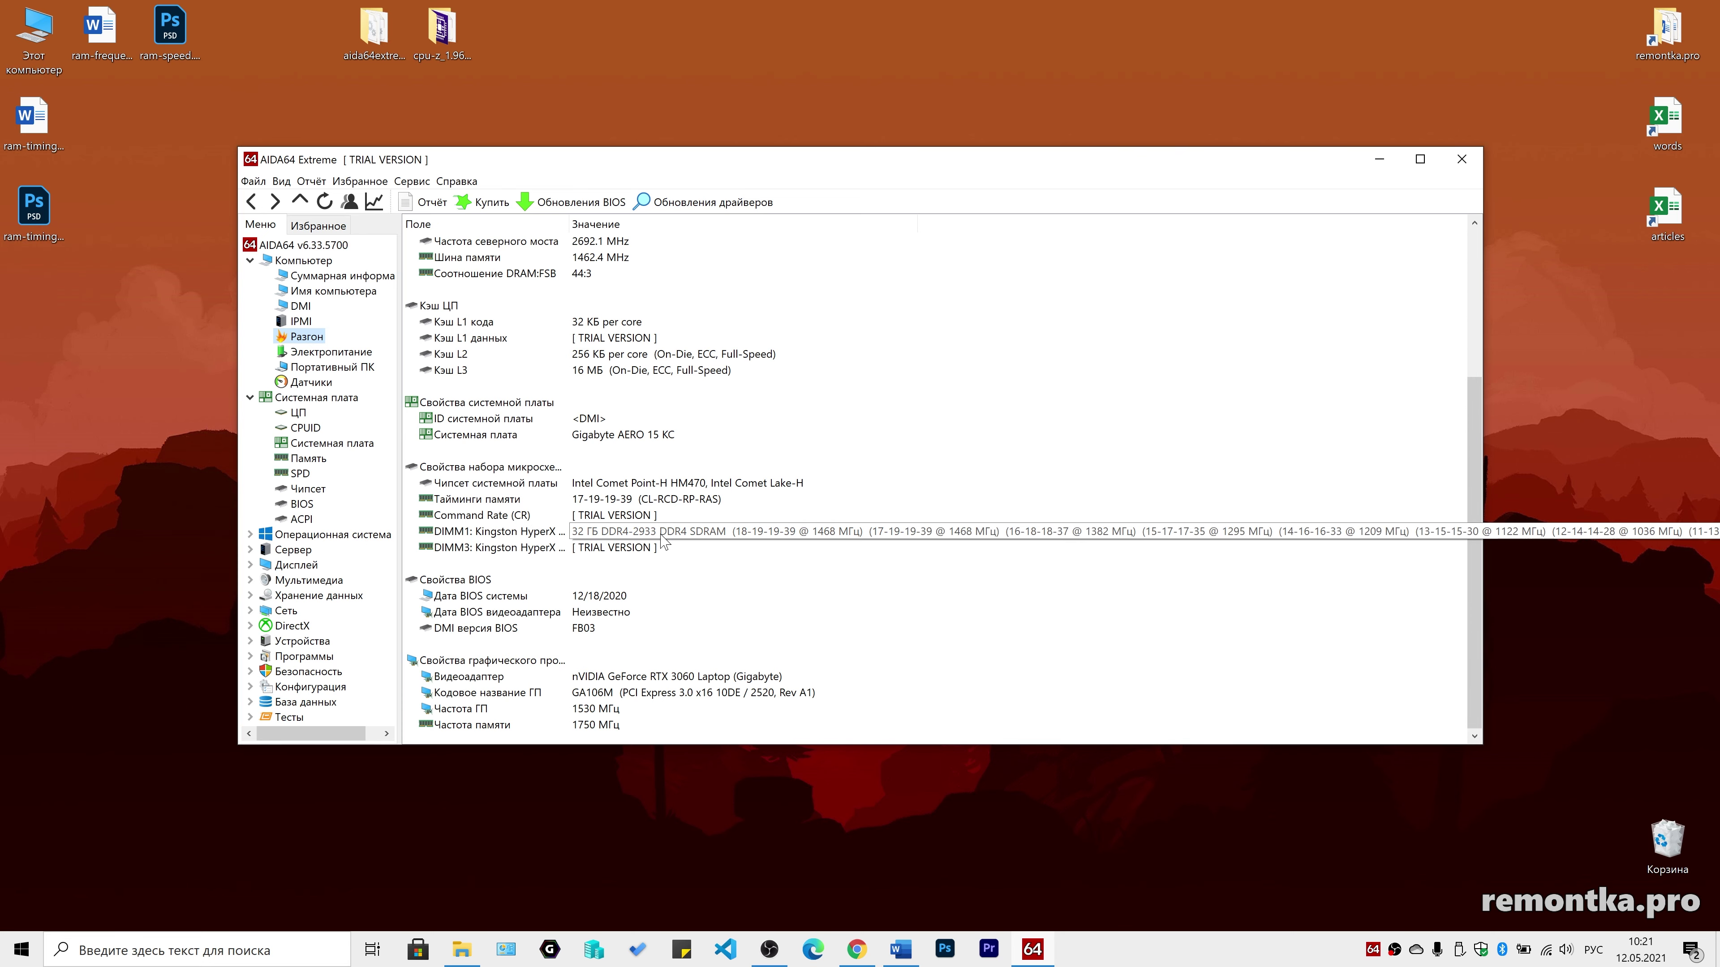
scroll(662, 539, up, 2)
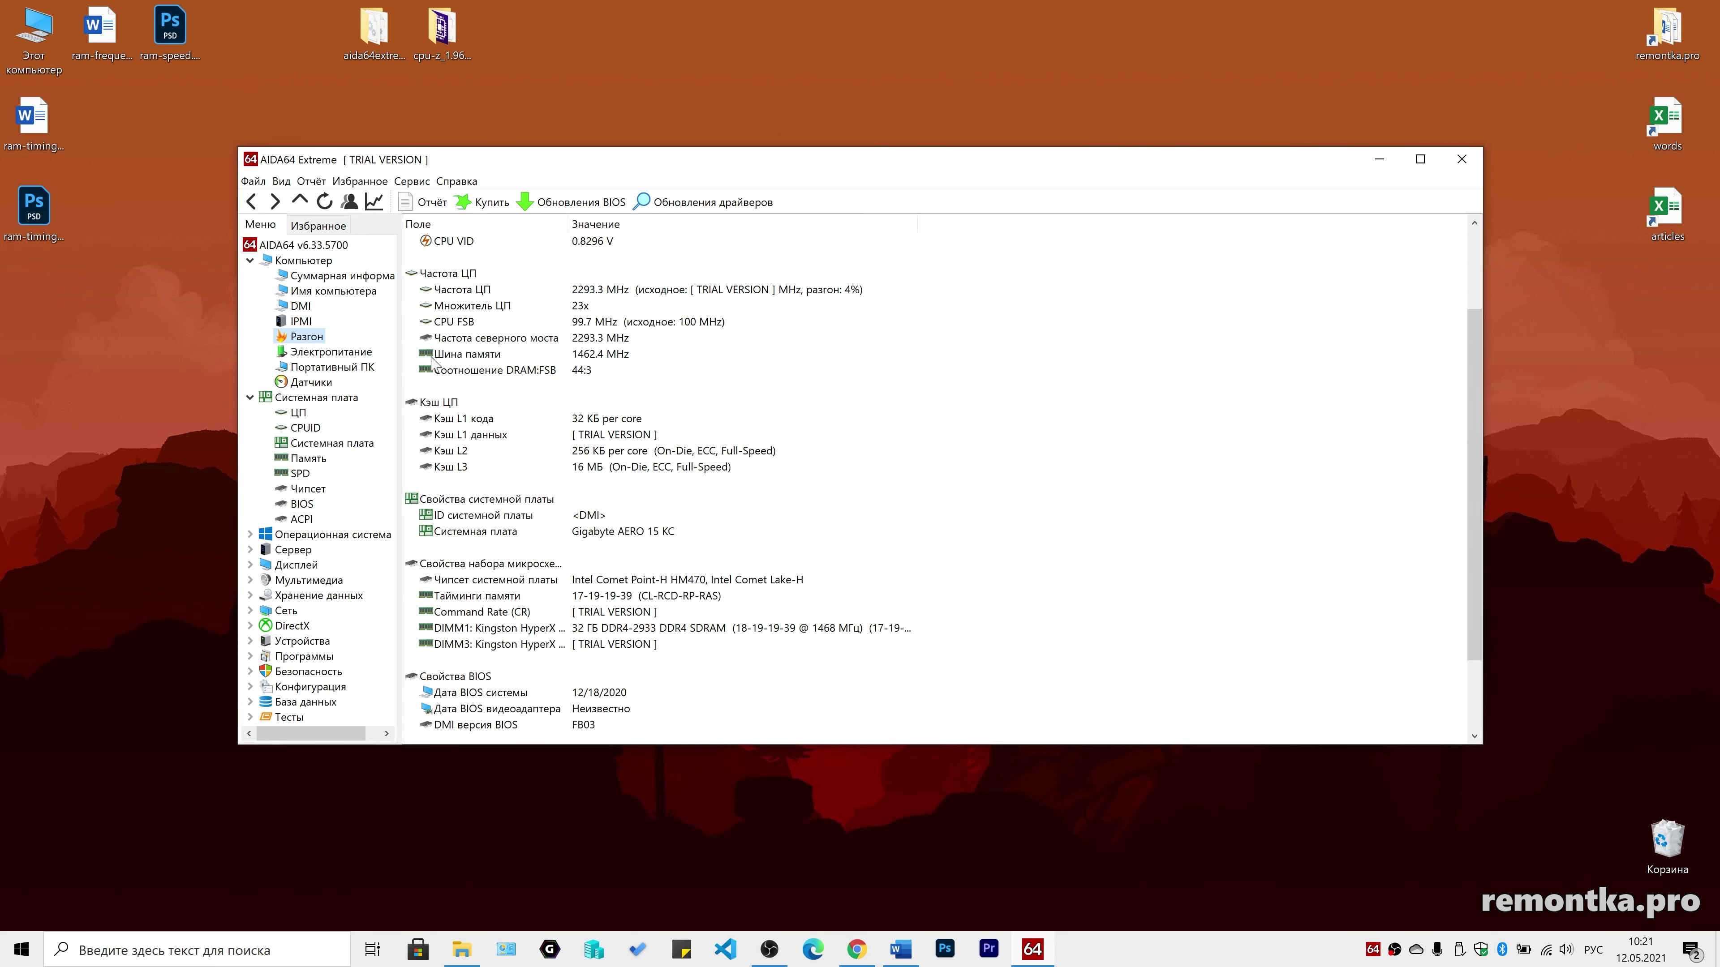
click(590, 356)
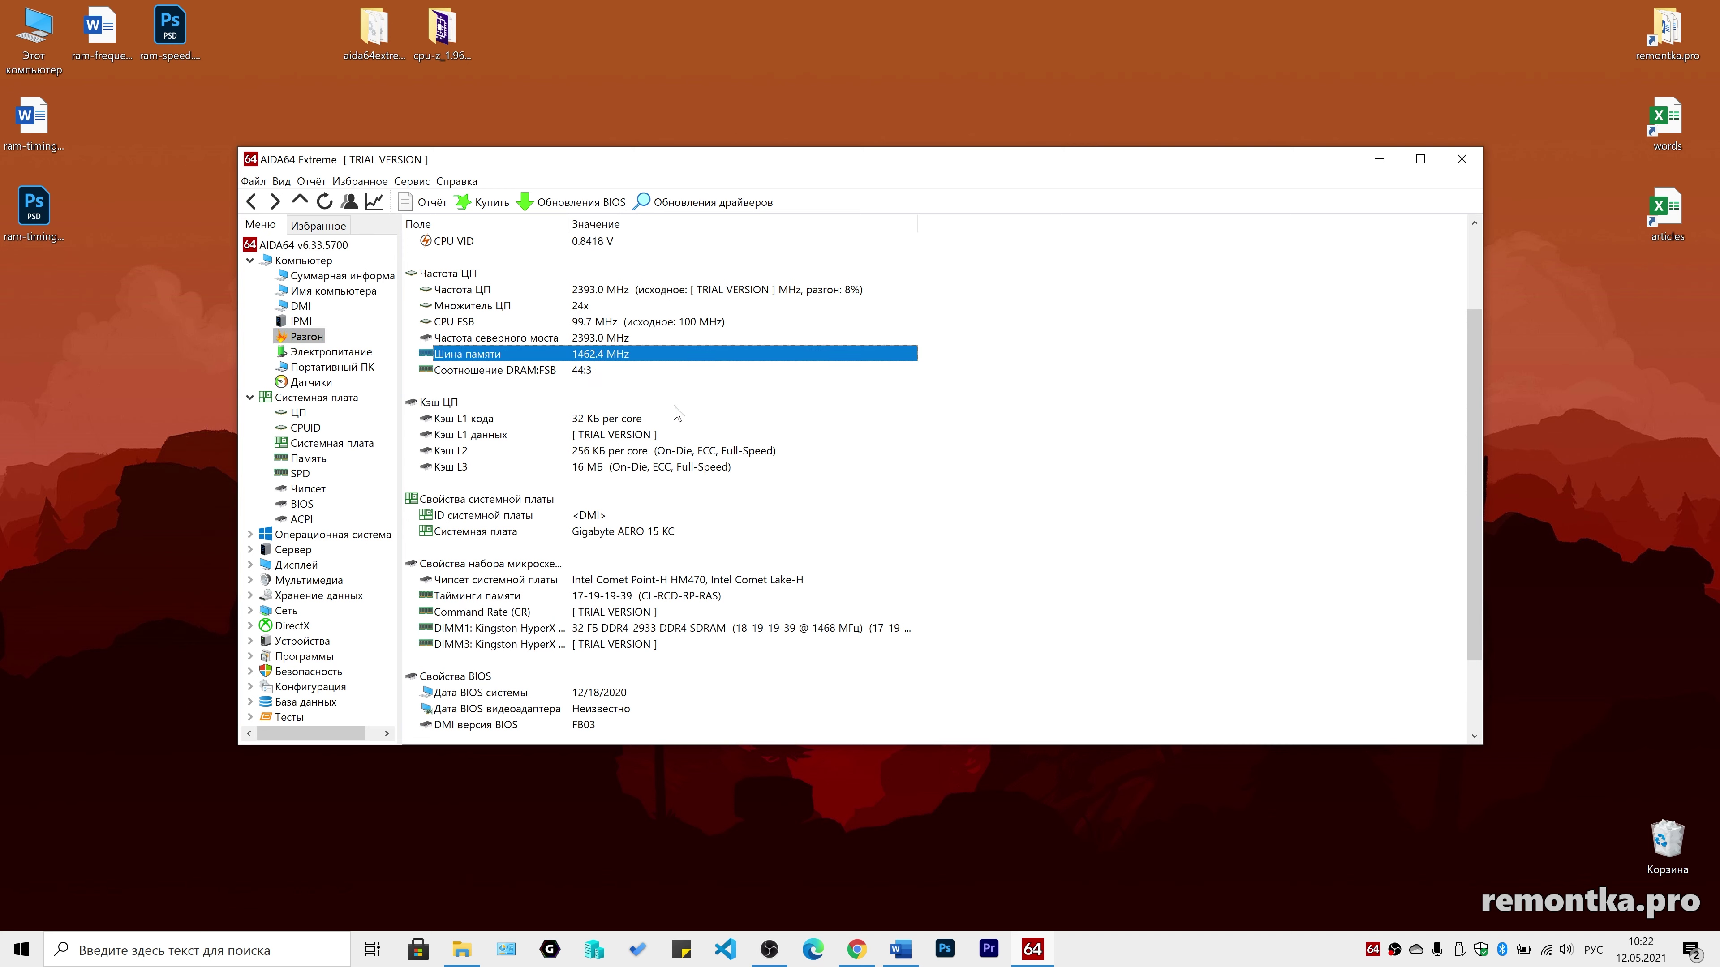
- Open the AIDA64 CPUID tool to check the memory type and clock, then close it
click(412, 181)
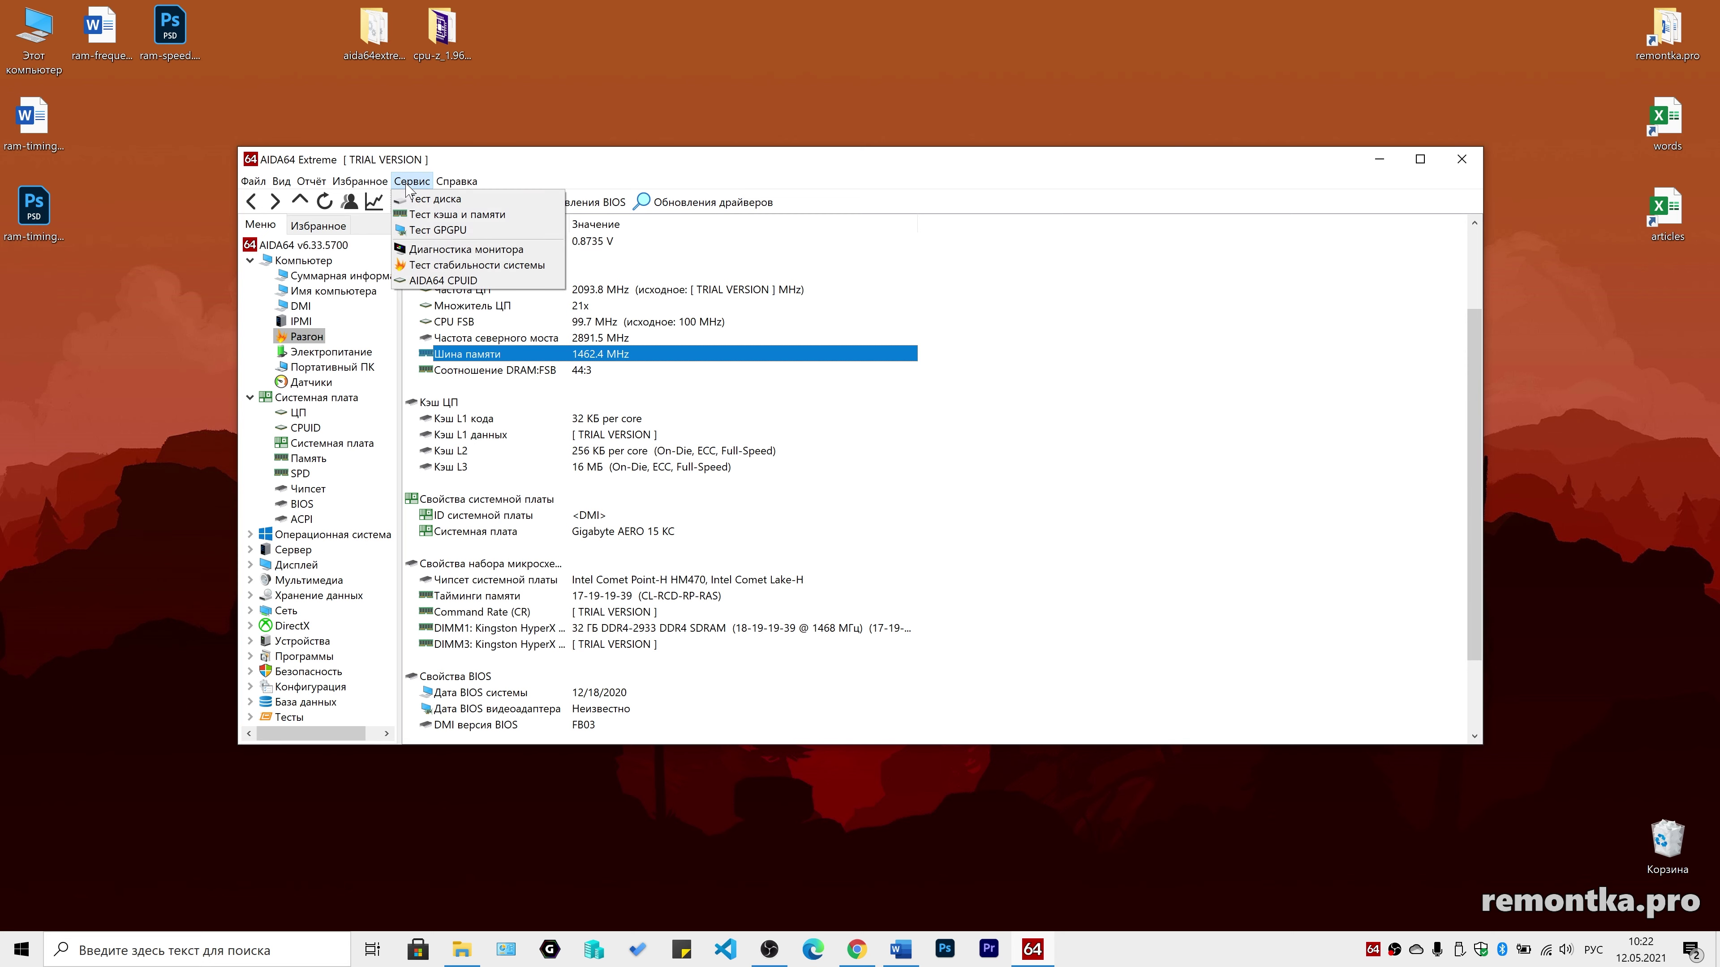
click(444, 283)
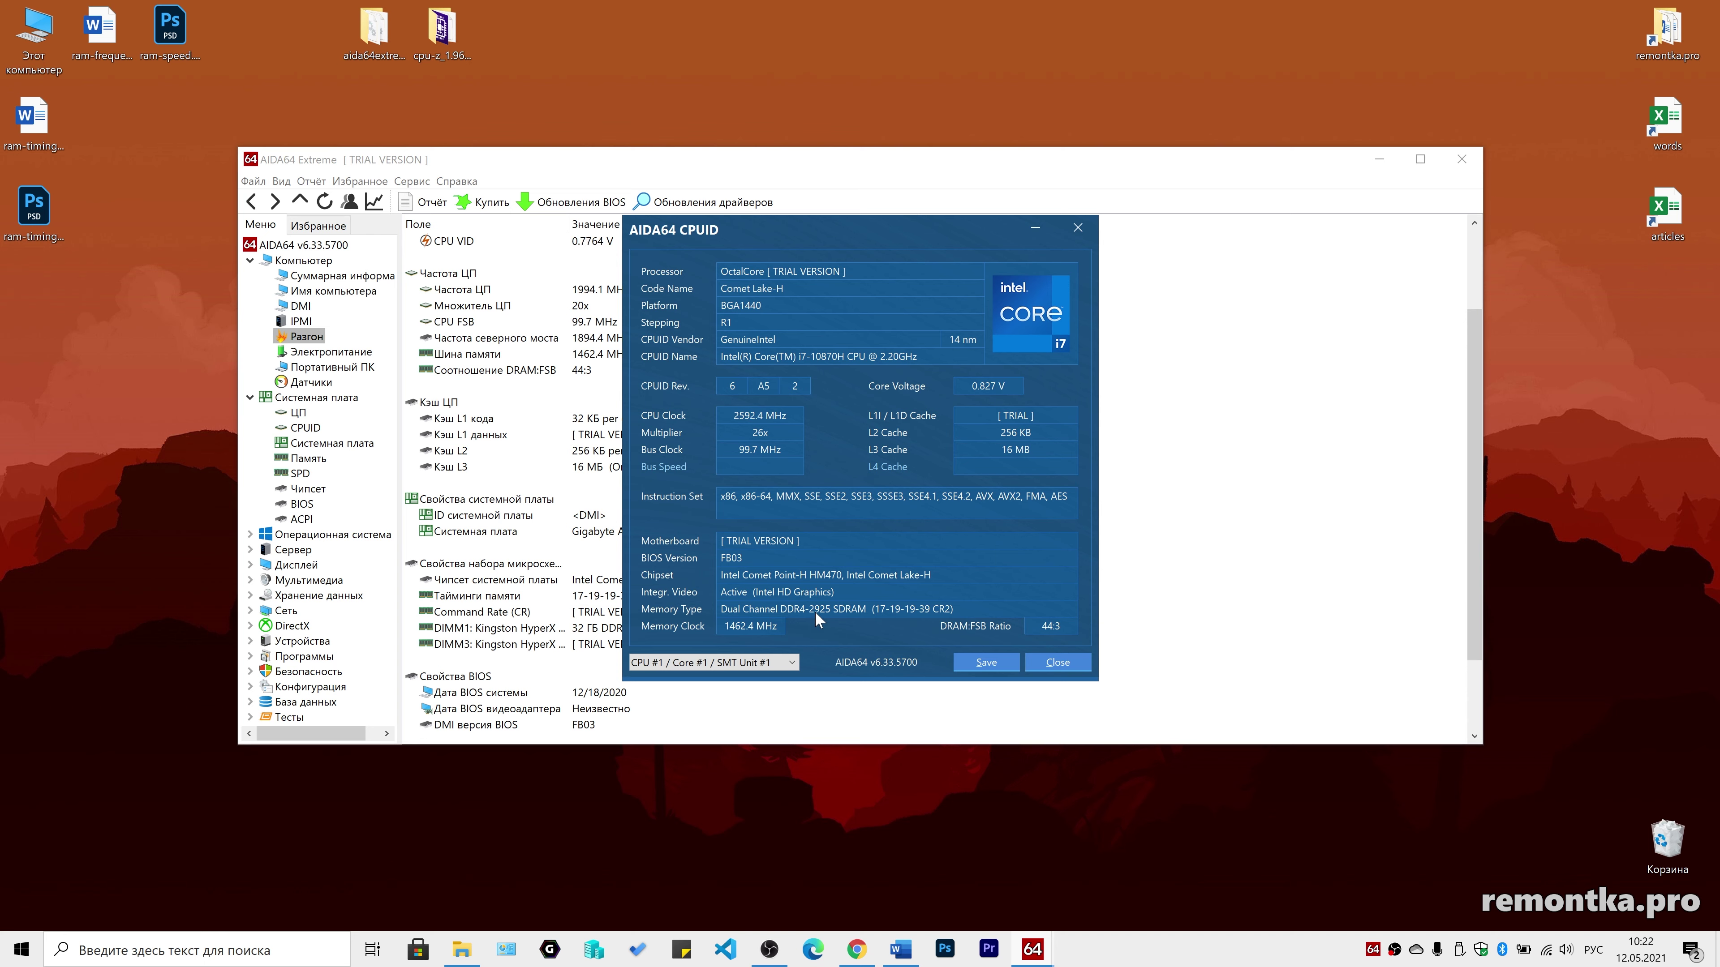
click(1057, 661)
- Open the cache and memory benchmark to view its test fields, and close it without running the test
click(412, 182)
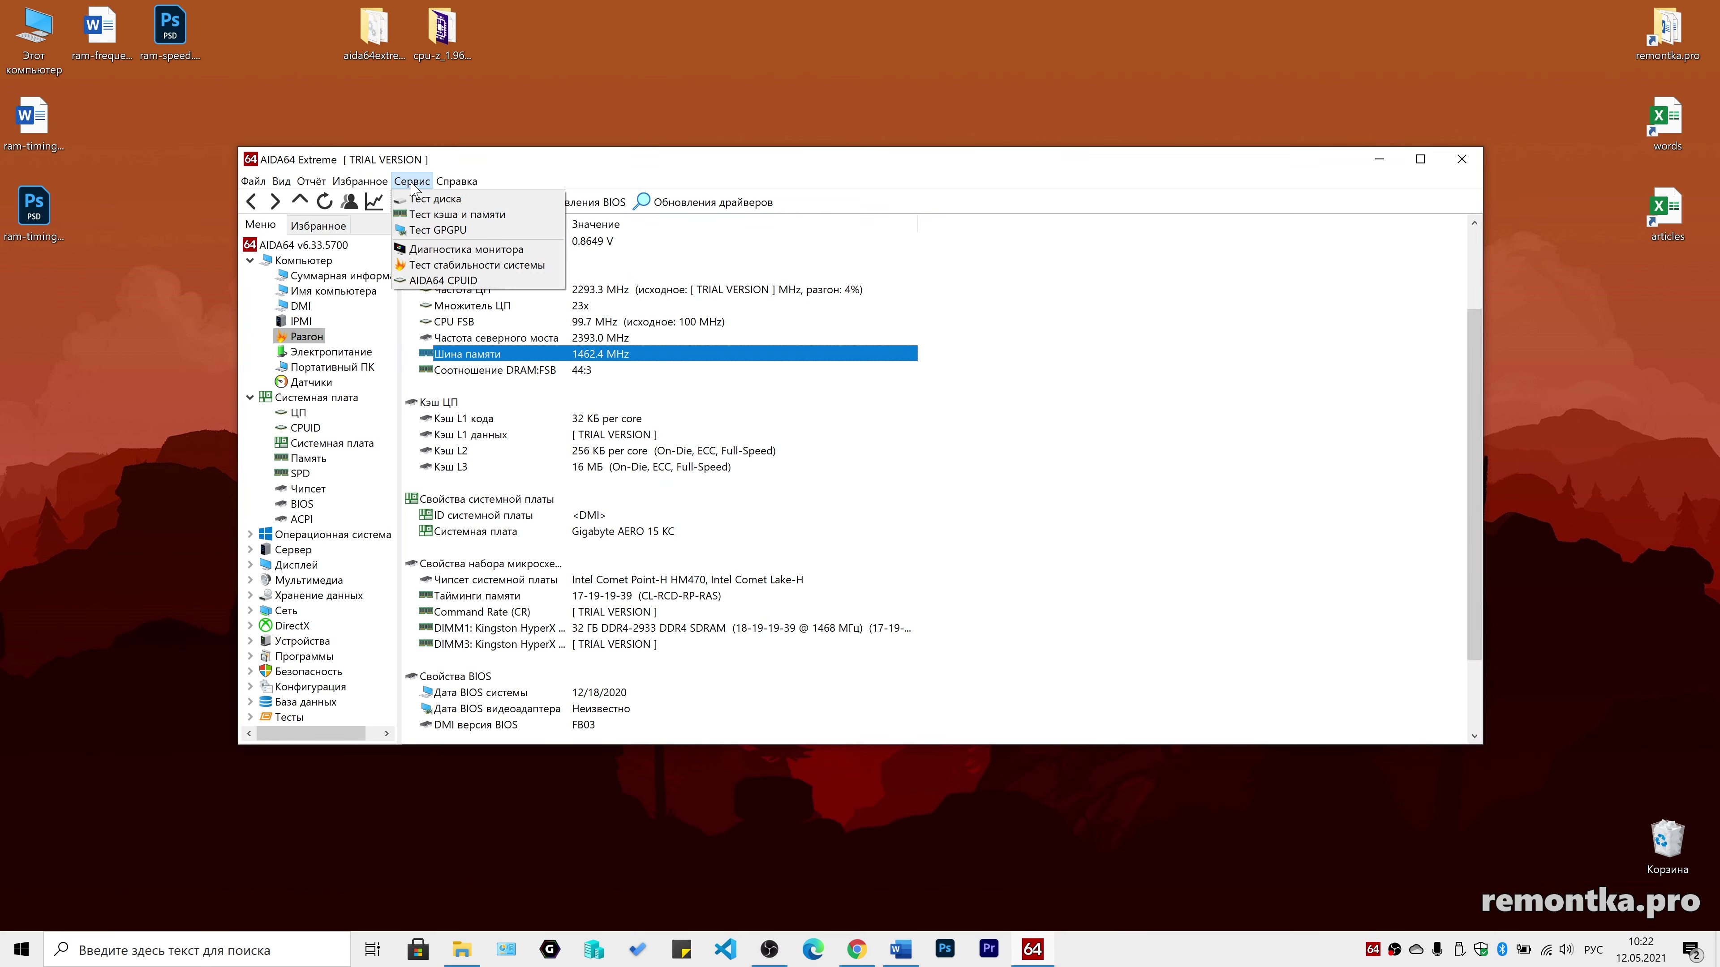
click(457, 214)
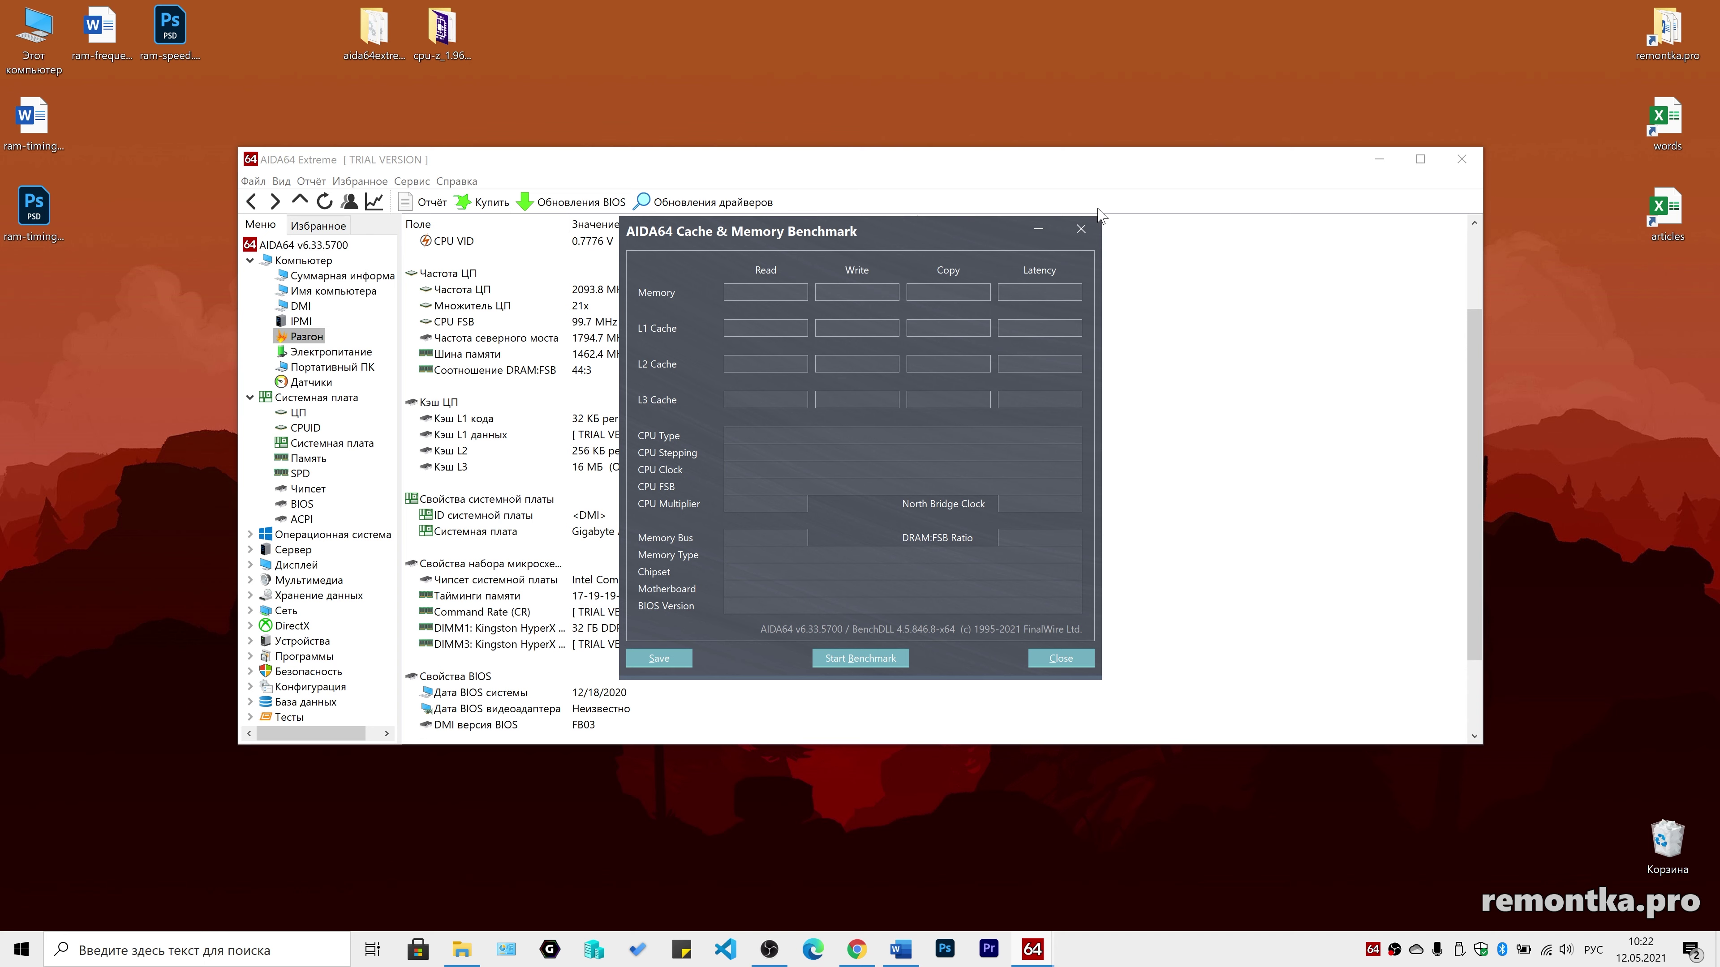
click(1084, 233)
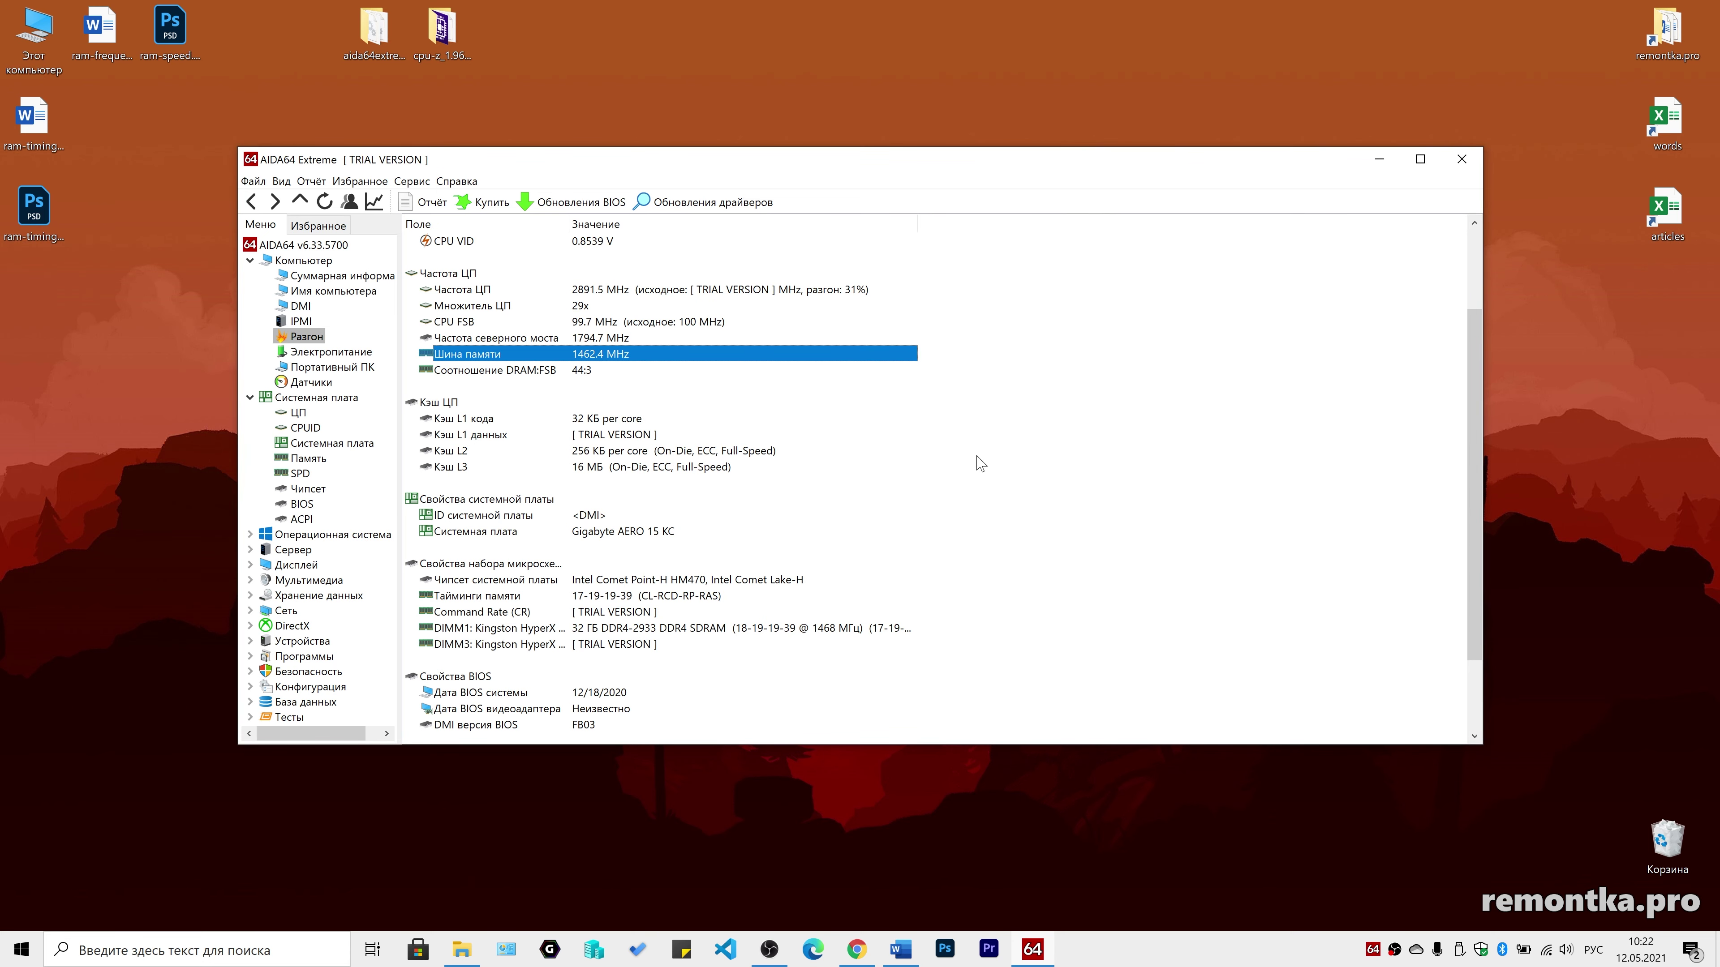